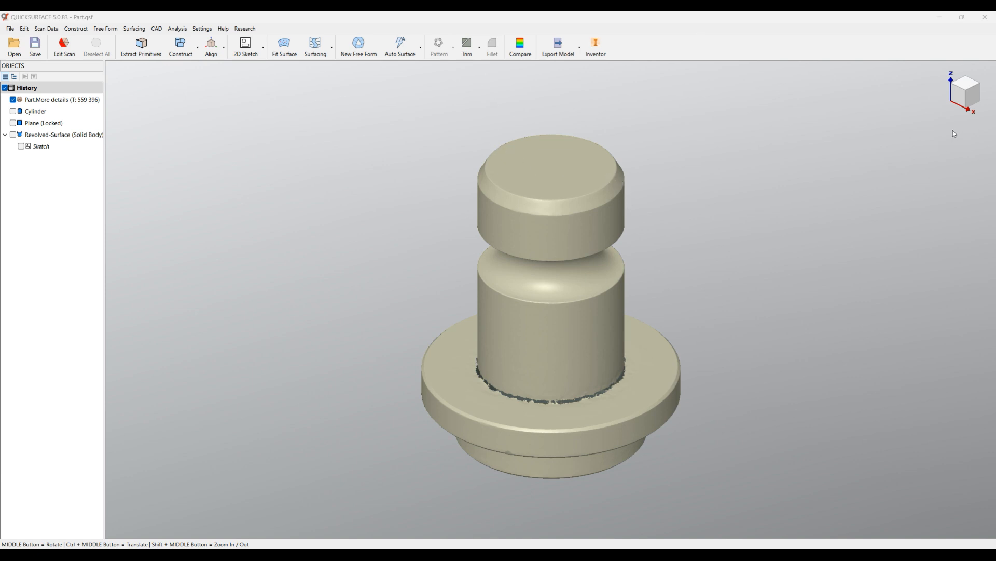
Examine the scanned part's alignment to the coordinate system from the front, top and angled views.
click(955, 103)
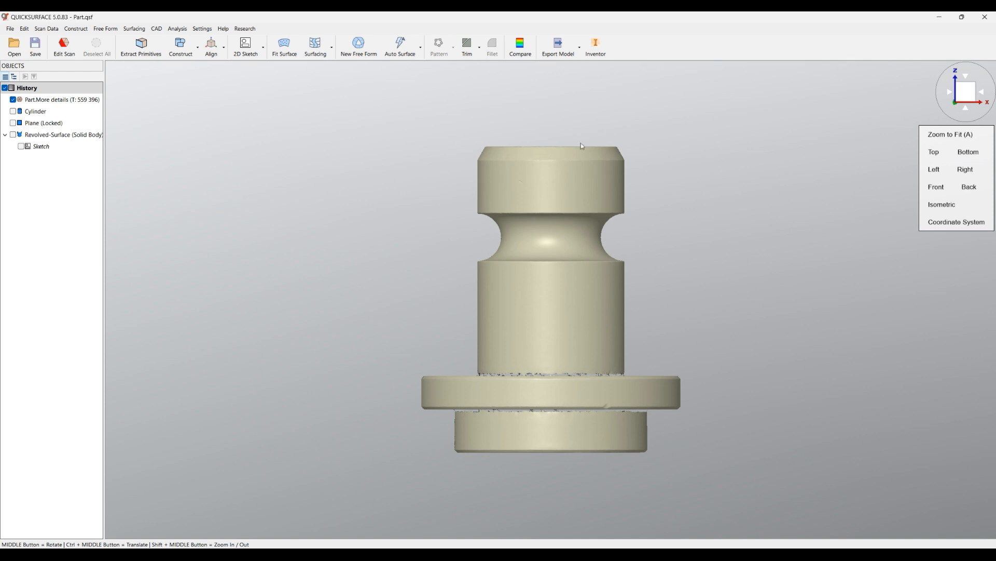
middle_drag(640, 300, 563, 163)
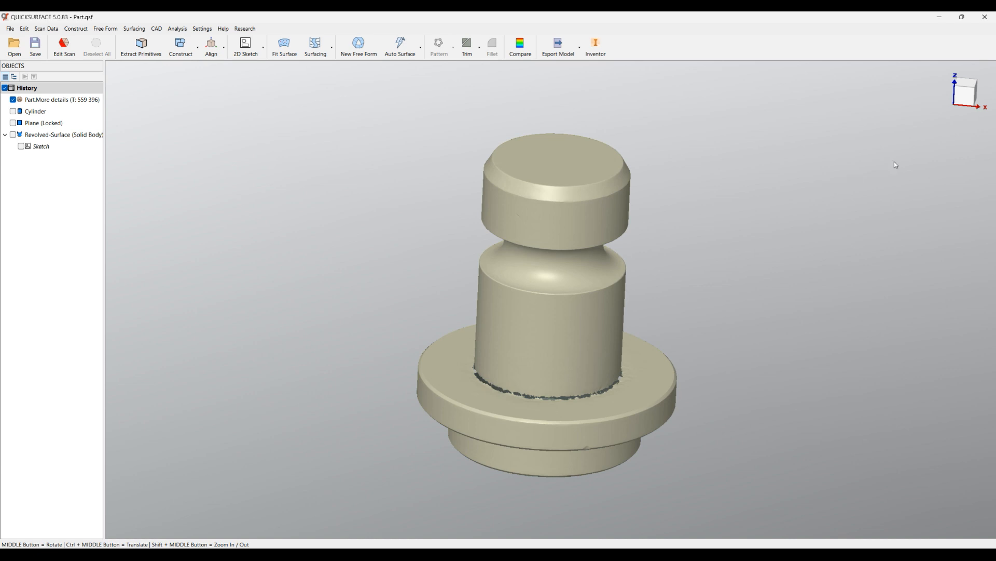
mouse_move(963, 91)
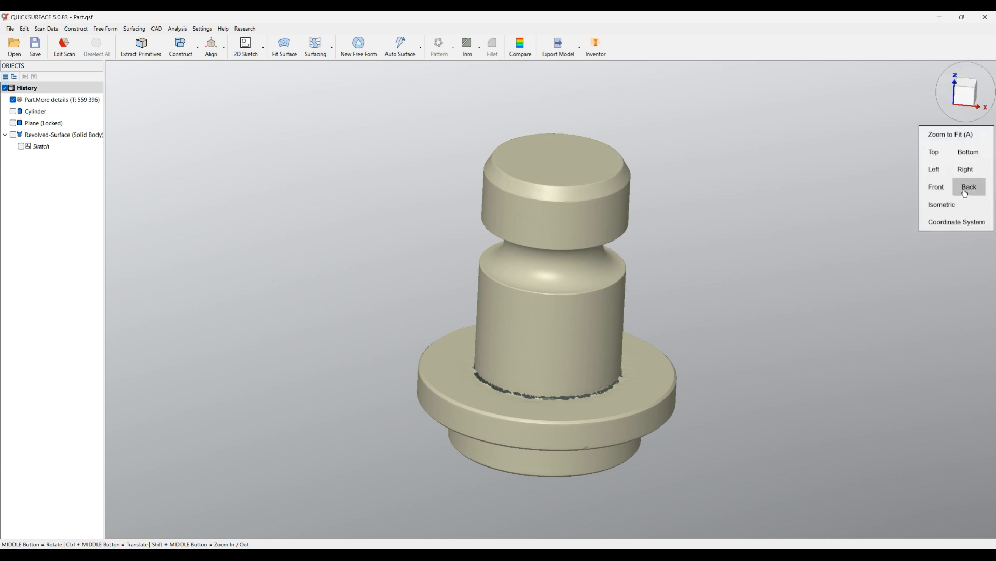
click(953, 225)
mouse_move(581, 174)
middle_down()
mouse_move(557, 305)
mouse_move(557, 430)
middle_up()
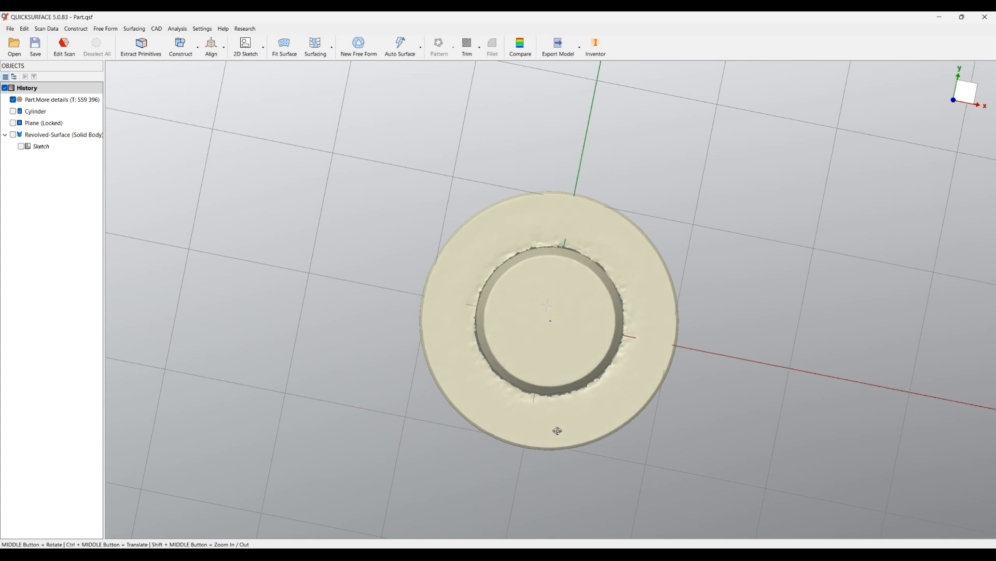
click(966, 94)
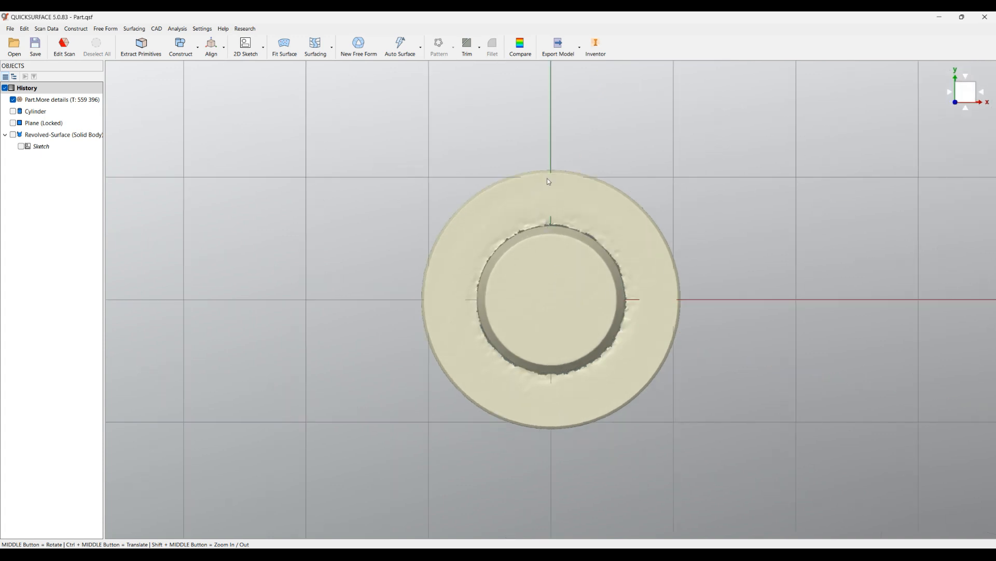
middle_drag(535, 334, 540, 249)
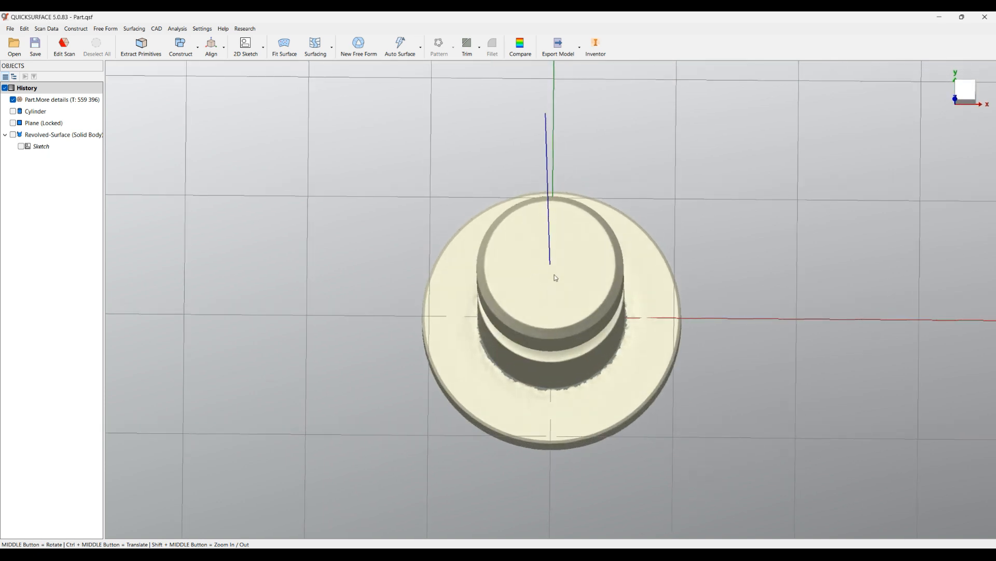
scroll(497, 278, down, 3)
middle_drag(461, 348, 449, 133)
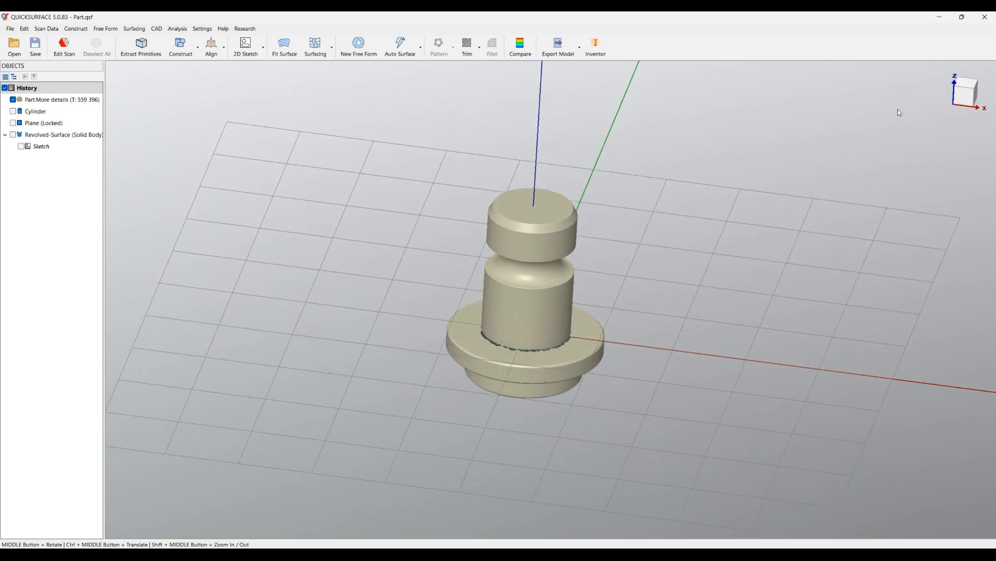
right_click(909, 124)
click(934, 222)
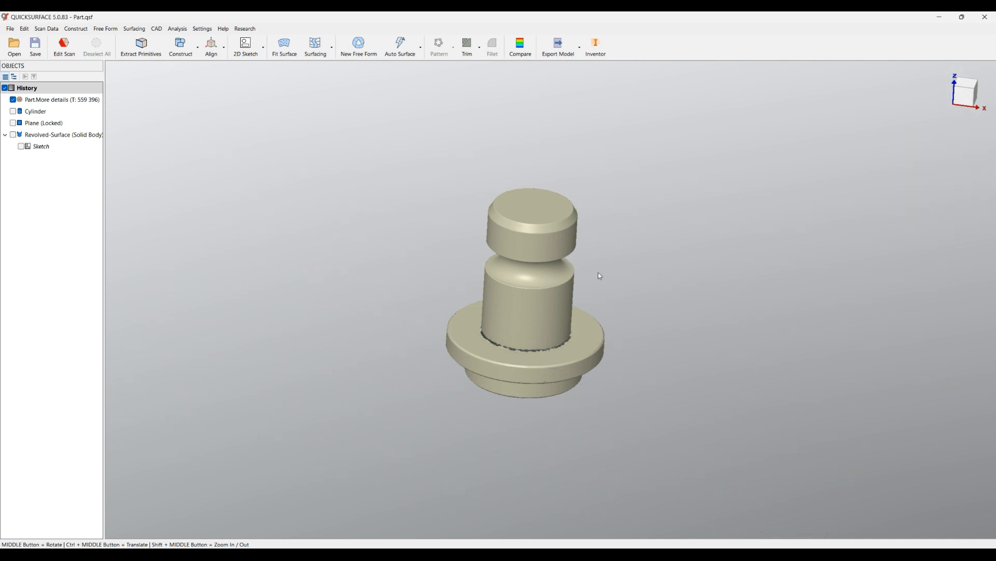
scroll(600, 276, up, 2)
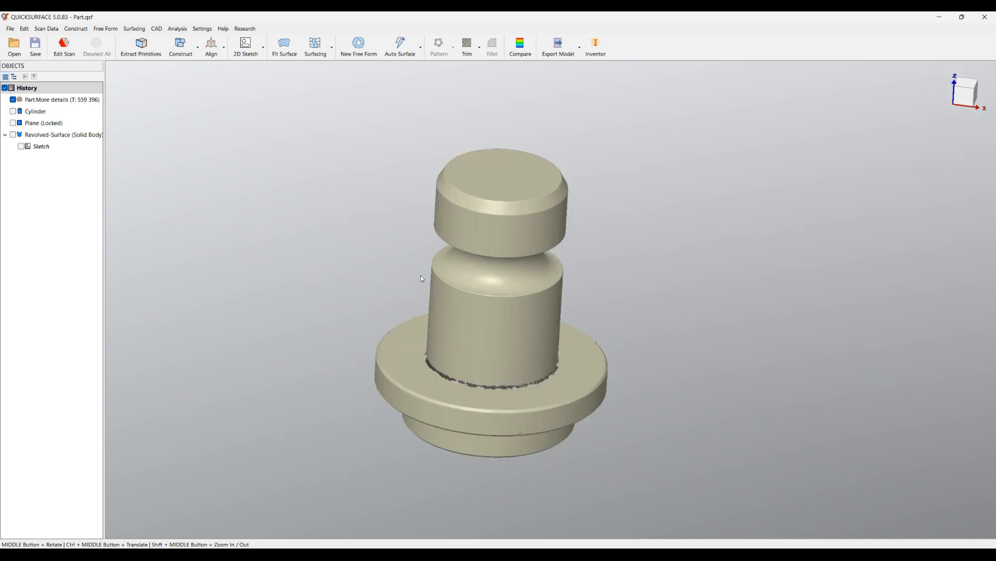
Create a 2D sketch for an extruded surface on the OXZ slicing plane and hide the scan mesh.
click(242, 55)
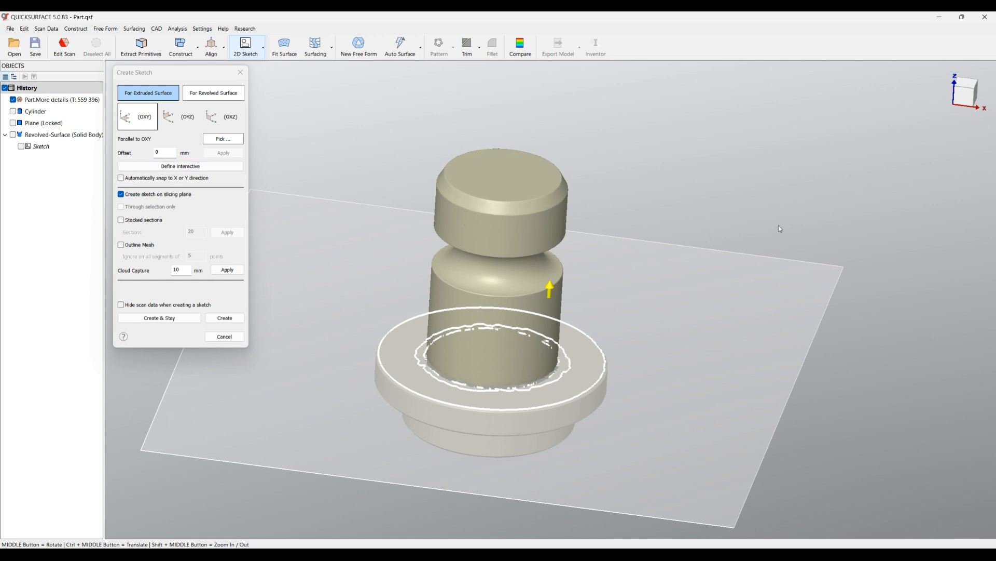
click(184, 125)
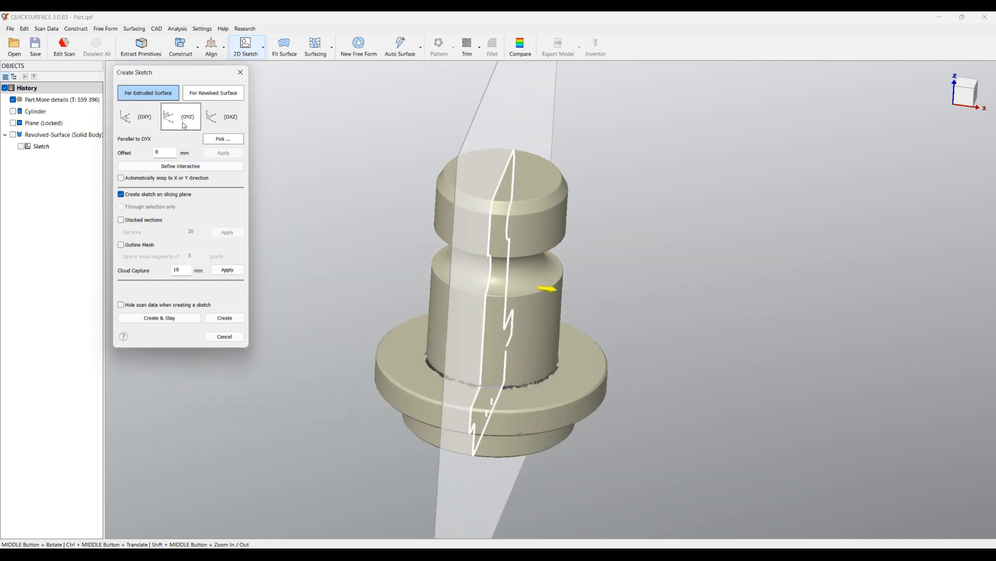
click(223, 117)
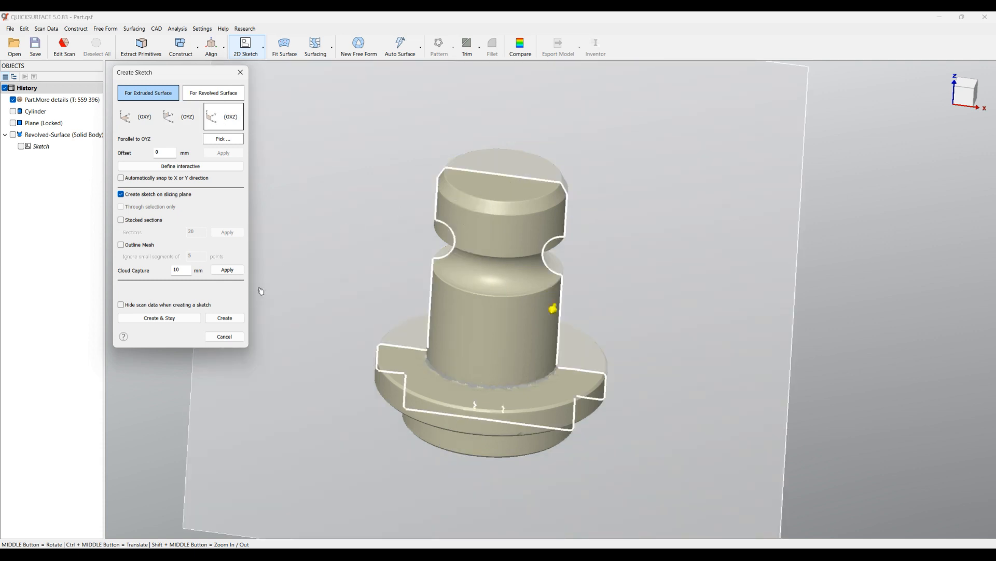
click(225, 317)
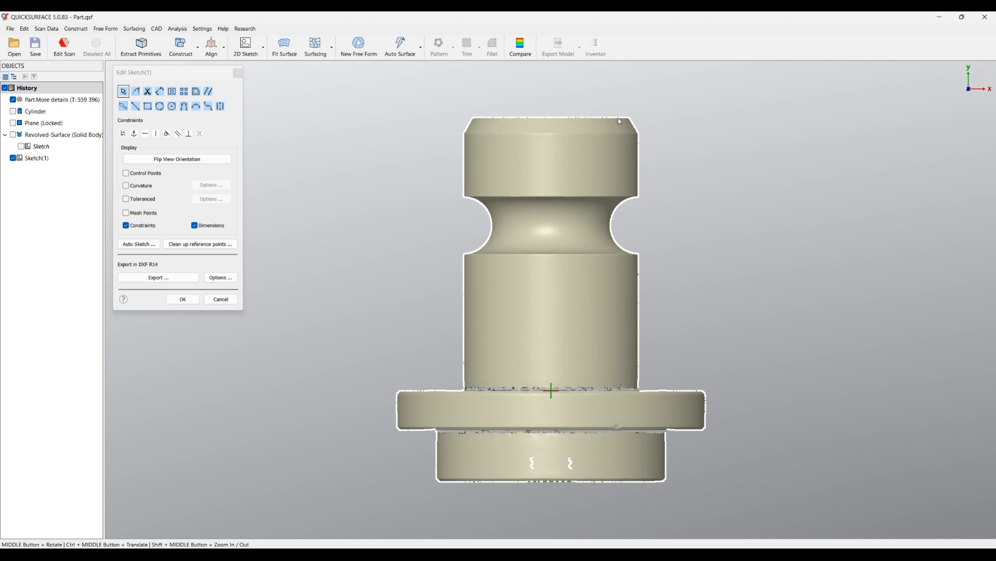
click(13, 99)
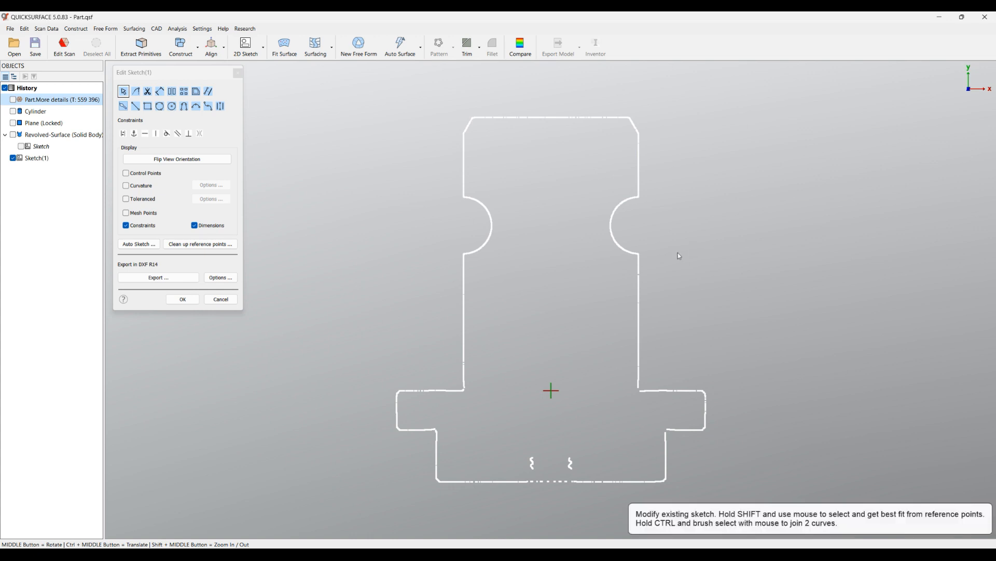
With Auto Fillet off, fit lines to the right half's top edge, upper chamfer and vertical edge above the groove.
click(123, 107)
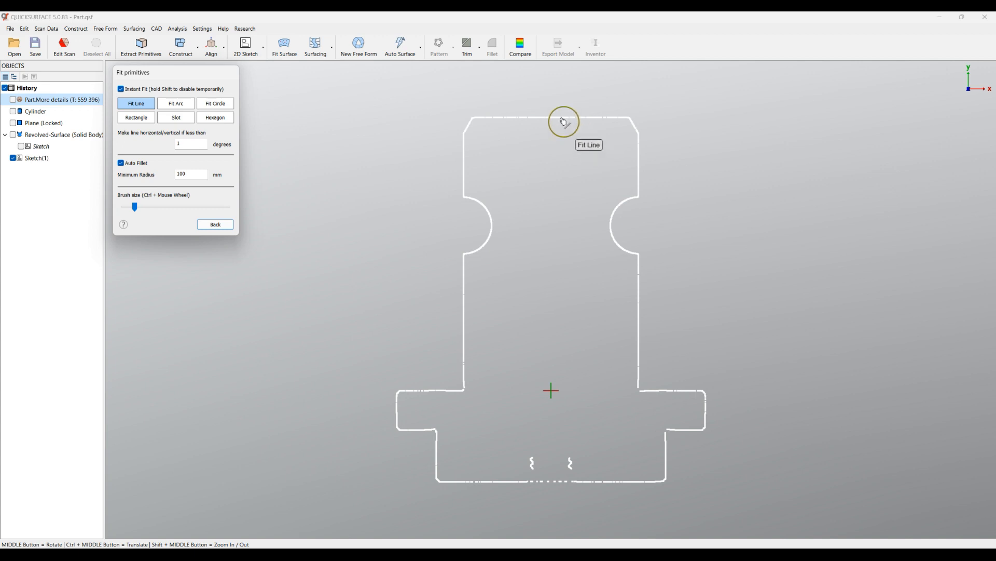
mouse_move(577, 119)
mouse_down()
mouse_move(613, 115)
mouse_move(646, 130)
mouse_up()
scroll(612, 115, up, 4)
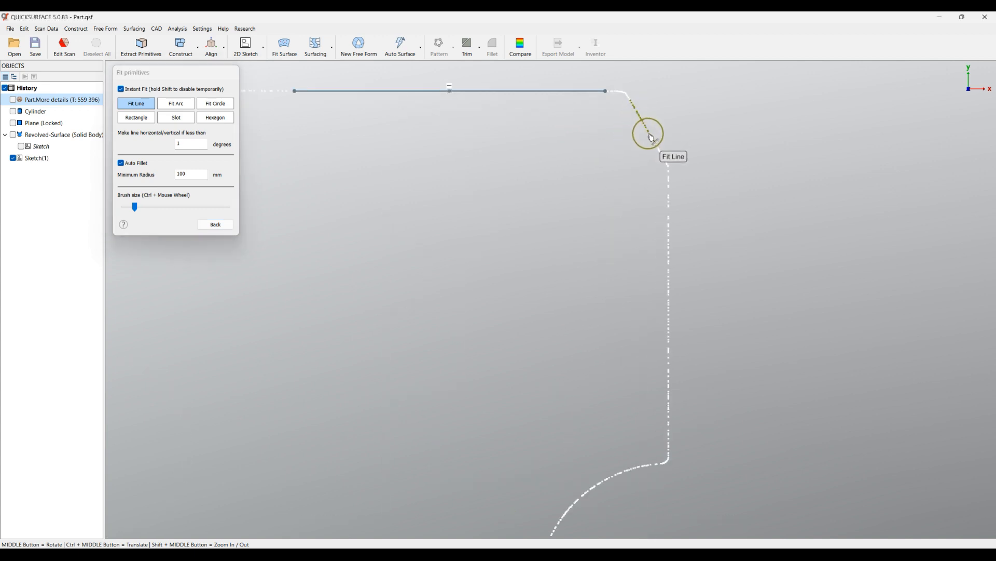
scroll(658, 208, down, 3)
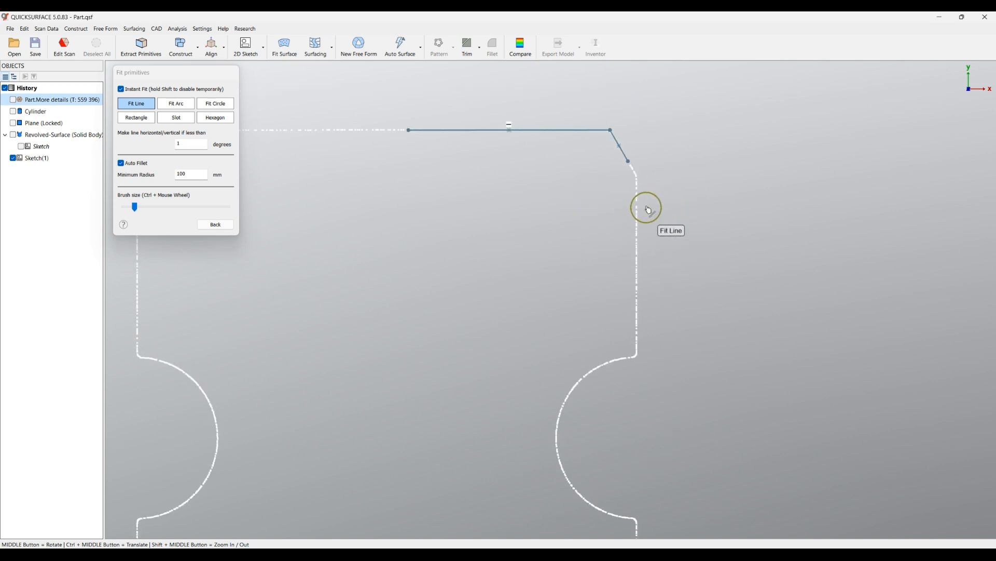
click(121, 162)
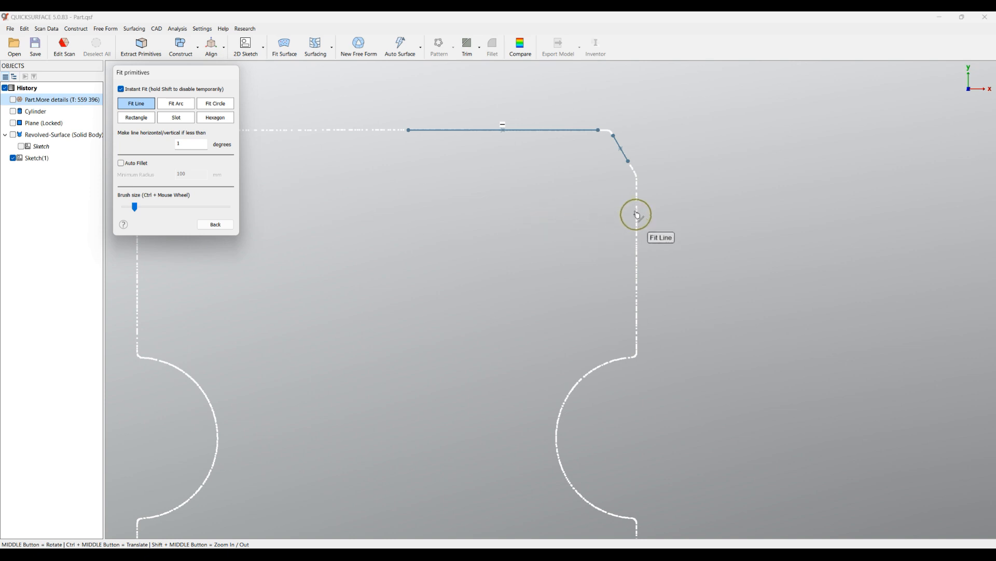
drag(639, 200, 643, 340)
scroll(489, 182, down, 5)
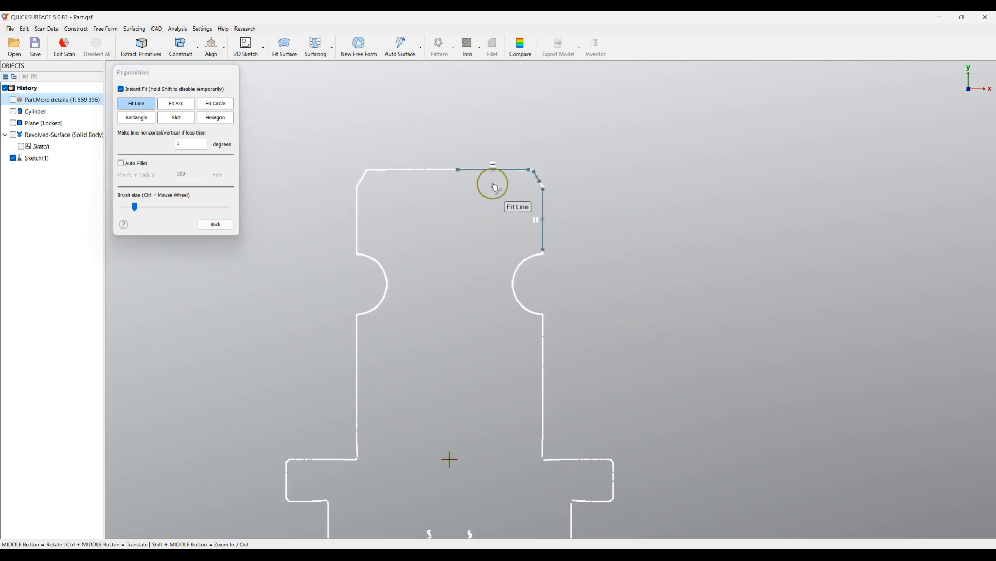
Fit lines to the shaft edge below the groove, the flange's upper face and its upper chamfer.
drag(549, 342, 543, 433)
scroll(569, 478, up, 5)
drag(514, 393, 646, 390)
scroll(692, 394, up, 5)
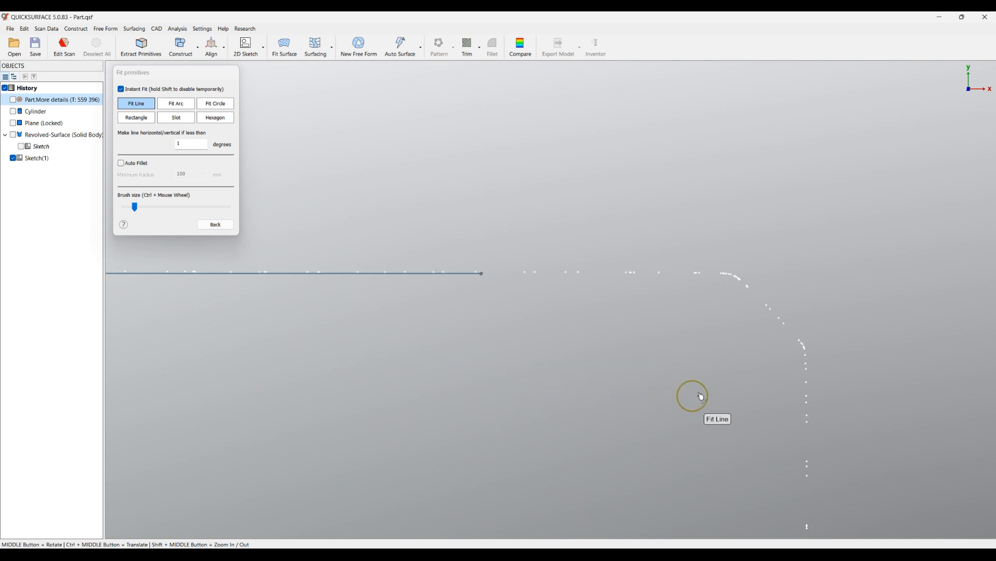
drag(784, 324, 747, 286)
scroll(576, 349, down, 8)
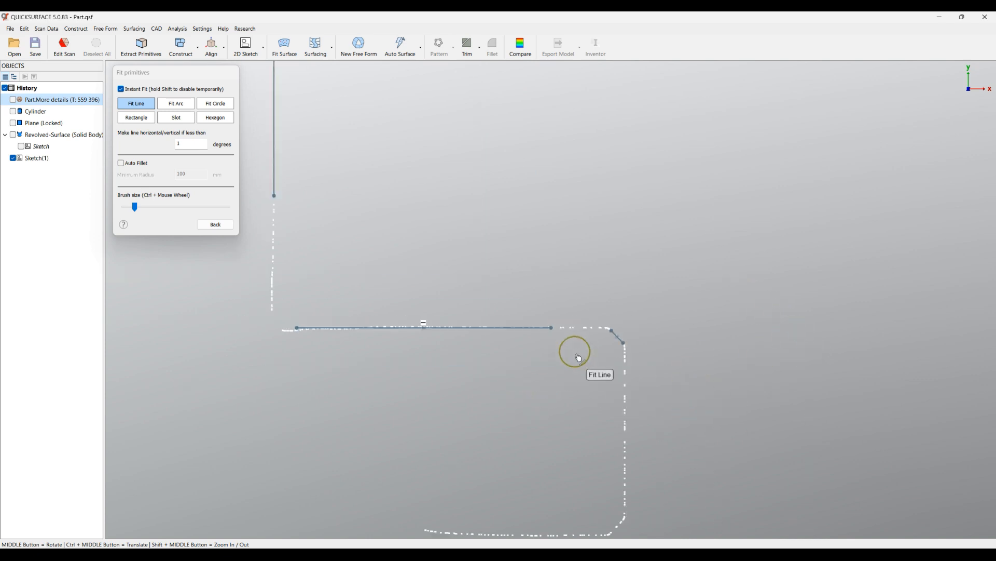
Fit lines to the flange's outer edge, lower chamfer and underside.
drag(597, 374, 585, 462)
scroll(594, 471, up, 5)
drag(607, 420, 587, 438)
scroll(666, 361, down, 5)
drag(630, 390, 492, 400)
scroll(524, 311, down, 5)
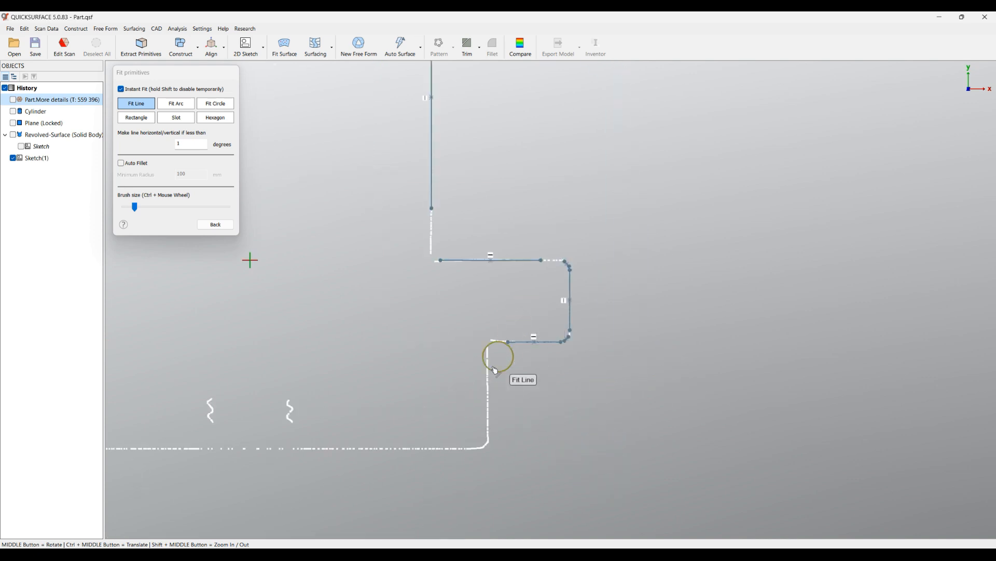
Fit lines to the base's side edge, its chamfer and the right half of the bottom edge.
mouse_move(492, 366)
mouse_down()
mouse_move(493, 422)
mouse_move(463, 427)
mouse_up()
scroll(493, 449, up, 6)
scroll(604, 400, down, 4)
drag(578, 416, 244, 418)
scroll(412, 367, down, 5)
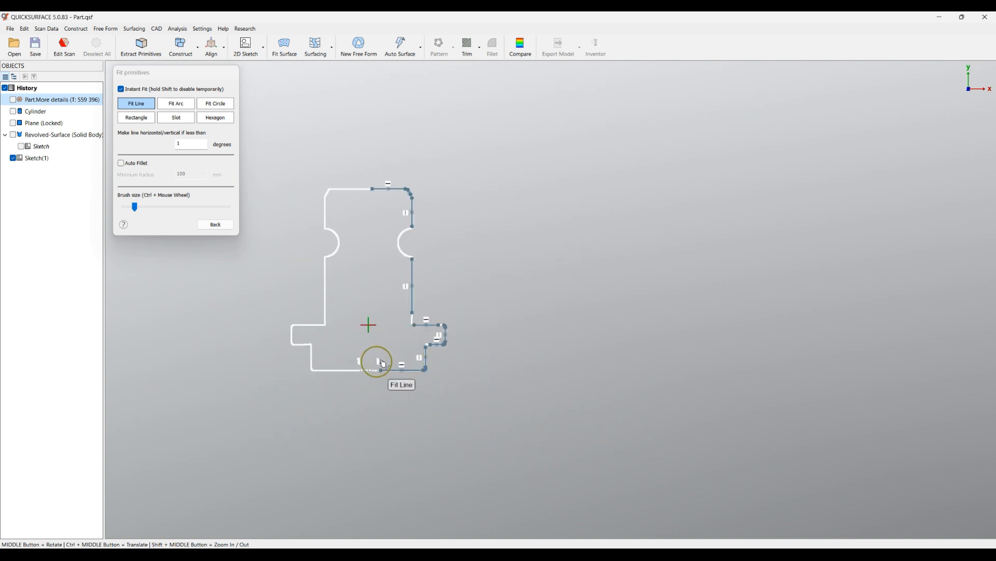
scroll(356, 201, up, 3)
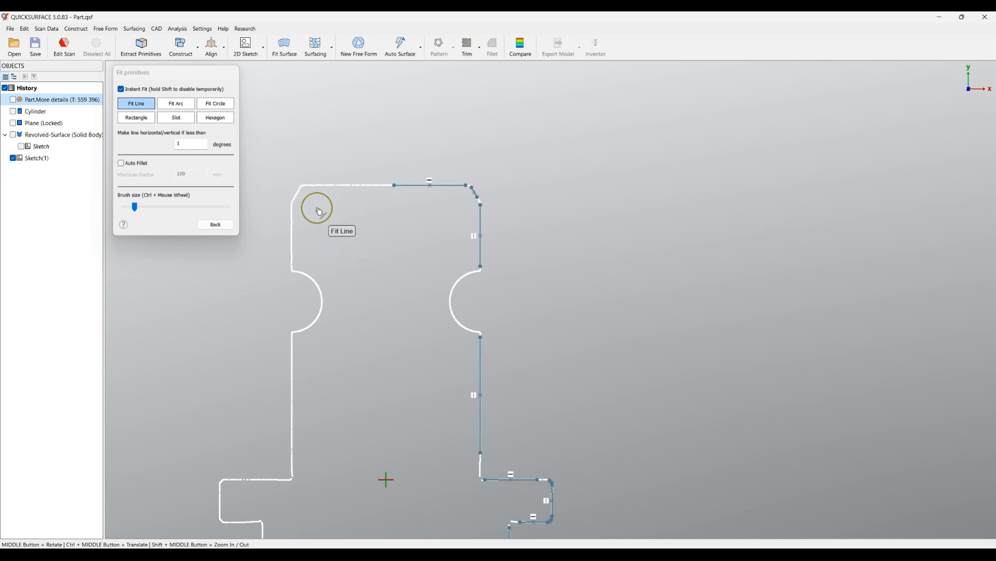
Draw a vertical centre line from the origin up to just below the profile's top edge.
click(216, 225)
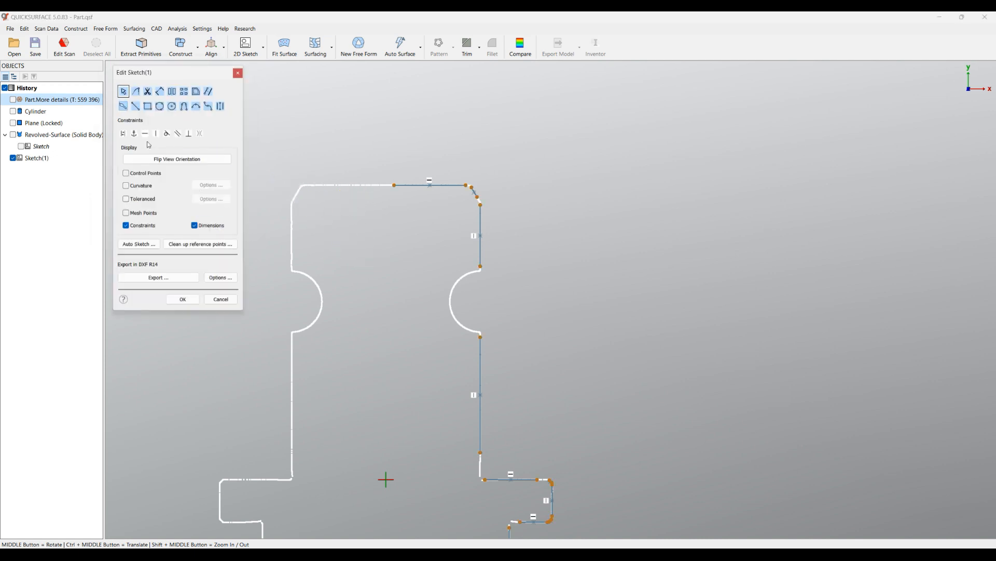
click(135, 106)
click(386, 478)
click(386, 208)
scroll(439, 312, up, 5)
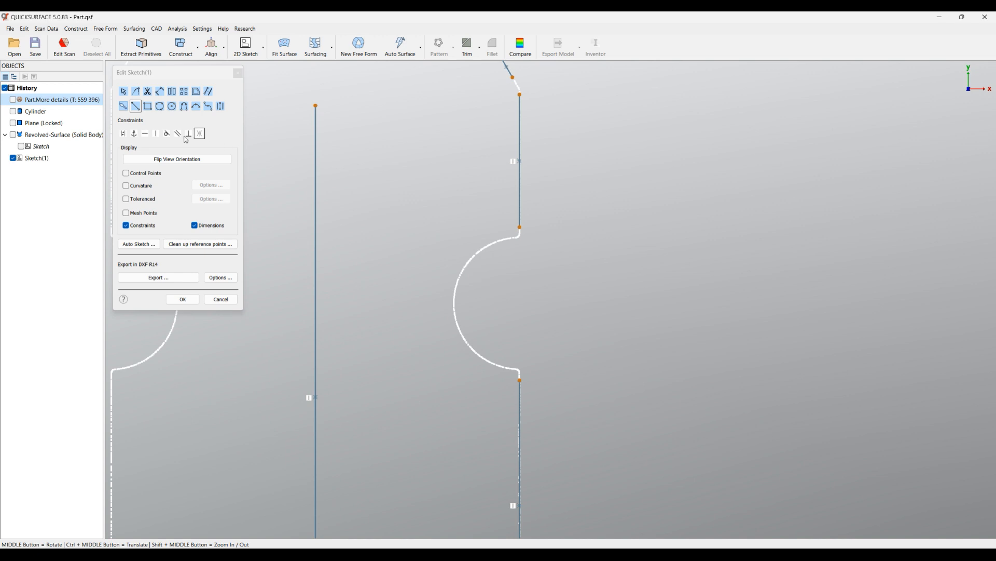
Fit an arc to the semicircular groove on the right side of the profile.
click(123, 107)
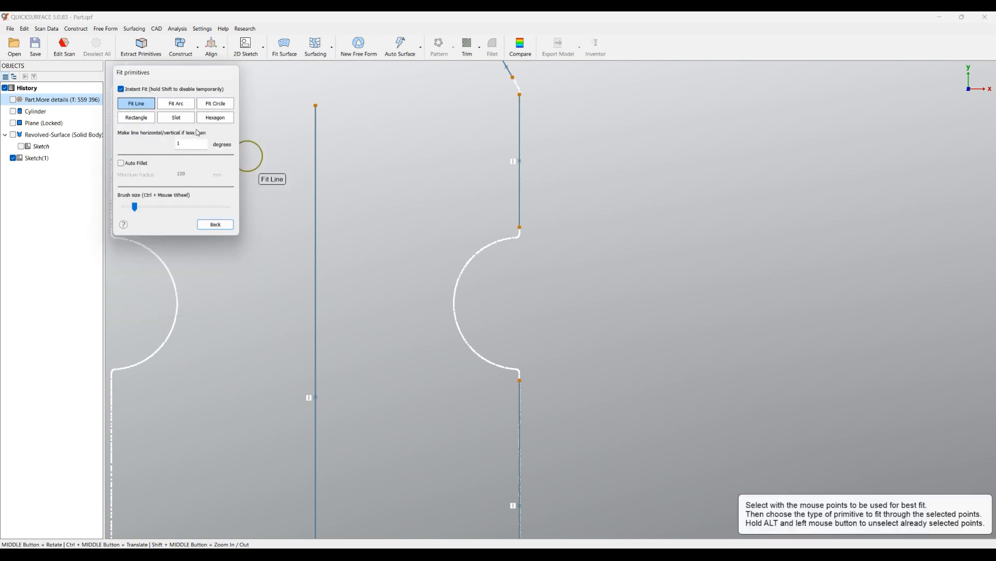
click(176, 103)
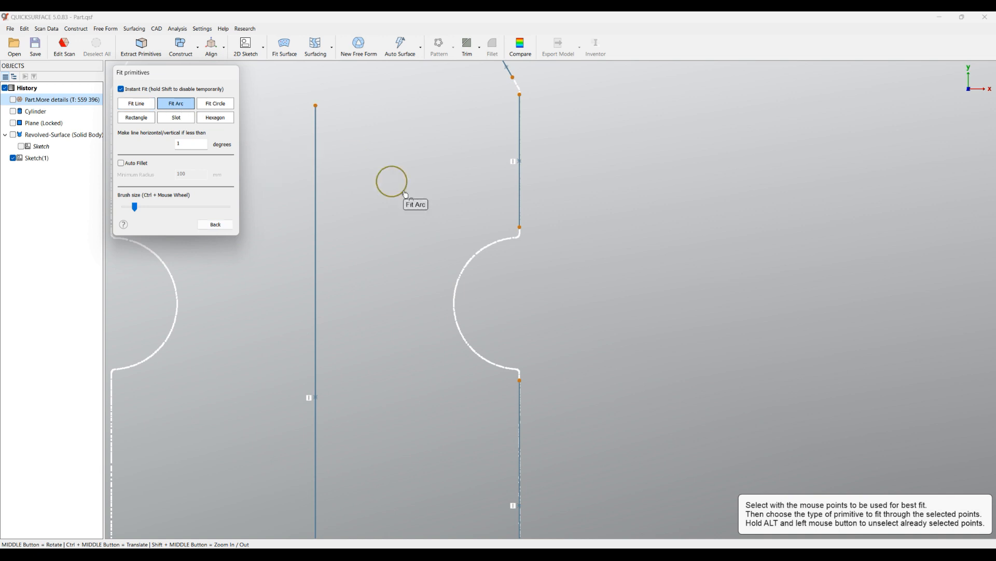
mouse_move(513, 257)
mouse_down()
mouse_move(463, 270)
mouse_move(456, 317)
mouse_move(476, 351)
mouse_move(511, 358)
mouse_up()
scroll(485, 304, down, 3)
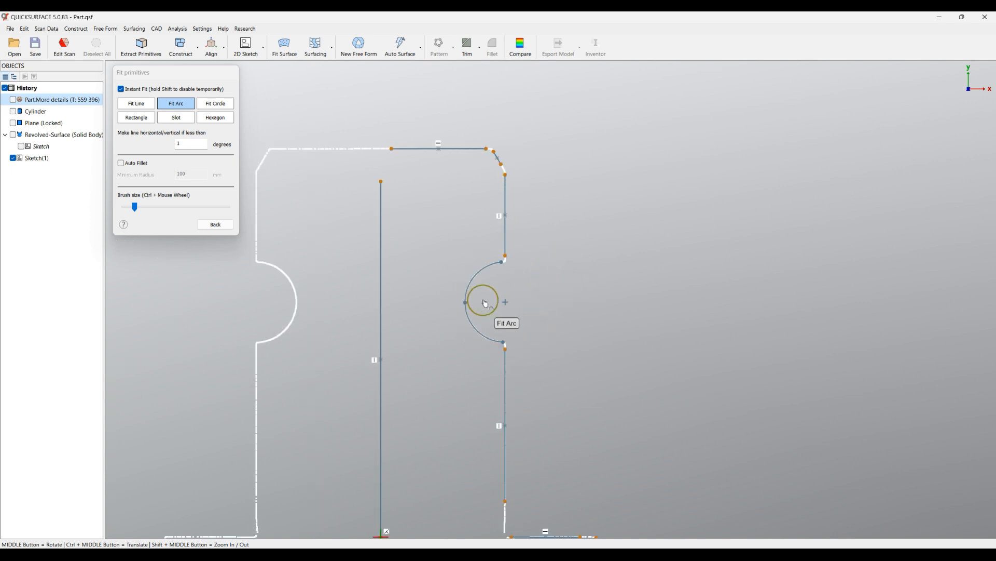
ctrl+middle_drag(540, 322, 543, 167)
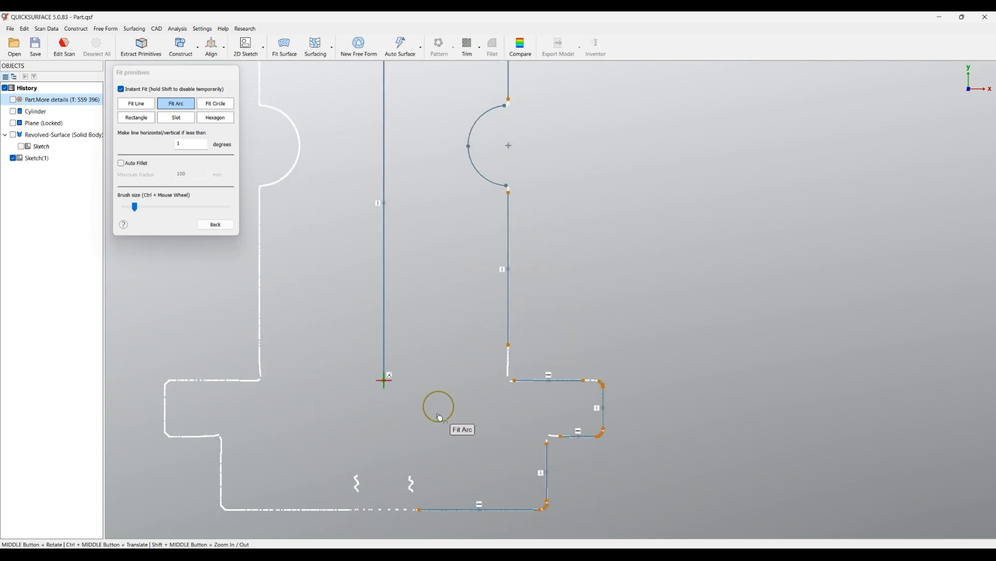
scroll(440, 417, down, 2)
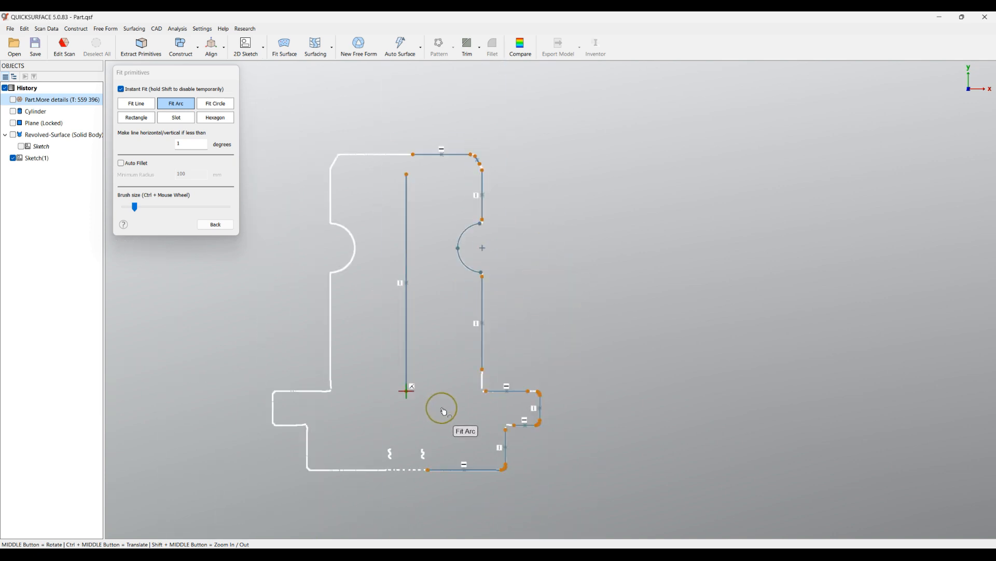
click(229, 226)
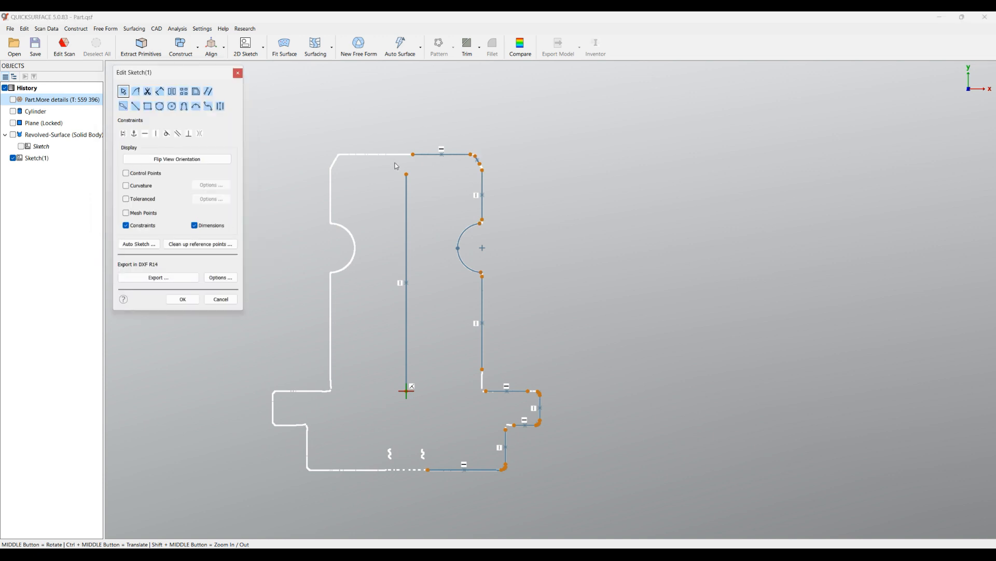
Corner-trim the top edge with the centre line and the upper chamfer, and the chamfer with the vertical edge.
click(137, 95)
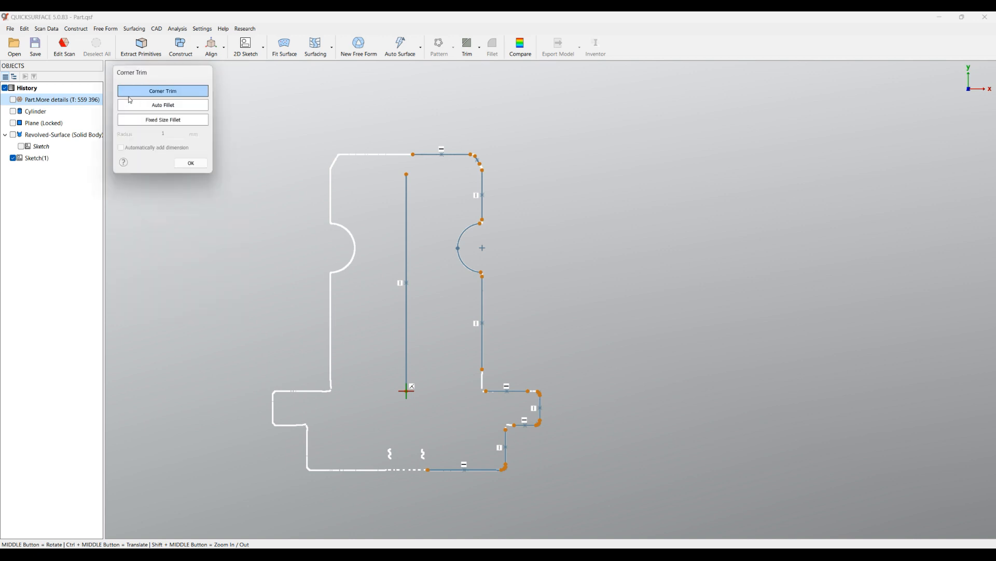
mouse_move(425, 124)
mouse_down()
mouse_move(404, 189)
mouse_move(416, 182)
mouse_up()
scroll(475, 162, up, 8)
mouse_move(510, 134)
mouse_down()
mouse_move(430, 122)
mouse_move(496, 143)
mouse_move(462, 155)
mouse_move(544, 218)
mouse_move(465, 245)
mouse_up()
scroll(537, 249, down, 5)
scroll(535, 303, up, 5)
scroll(534, 303, up, 2)
scroll(519, 332, down, 5)
Corner-trim both ends of the groove arc with the vertical shaft edges above and below it.
ctrl+middle_drag(538, 362, 533, 234)
drag(507, 223, 507, 258)
ctrl+middle_drag(534, 345, 536, 222)
drag(506, 271, 515, 332)
Corner-trim the shaft edge with the flange's upper face, and that face with the flange's upper chamfer.
scroll(584, 353, up, 5)
mouse_move(633, 273)
mouse_down()
mouse_move(526, 305)
mouse_move(490, 279)
mouse_up()
scroll(638, 325, up, 6)
mouse_move(642, 248)
mouse_down()
mouse_move(582, 223)
mouse_move(588, 306)
mouse_move(603, 308)
mouse_up()
scroll(424, 300, down, 5)
Corner-trim the flange's outer edge, lower chamfer and underside together, and join the underside to the base's side edge.
ctrl+middle_drag(462, 378, 521, 214)
mouse_move(566, 289)
mouse_down()
mouse_move(529, 319)
mouse_move(544, 338)
mouse_up()
scroll(568, 359, up, 6)
drag(509, 304, 446, 301)
scroll(579, 341, down, 5)
ctrl+middle_drag(374, 355, 452, 307)
drag(453, 253, 296, 320)
Corner-trim the base's chamfer with its side edge and the bottom edge.
scroll(405, 289, down, 5)
scroll(498, 349, up, 5)
mouse_move(492, 340)
mouse_down()
mouse_move(467, 436)
mouse_move(485, 441)
mouse_up()
ctrl+middle_drag(555, 369, 613, 313)
mouse_move(590, 348)
mouse_down()
mouse_move(506, 338)
mouse_move(486, 398)
mouse_up()
scroll(596, 436, down, 5)
scroll(594, 438, down, 5)
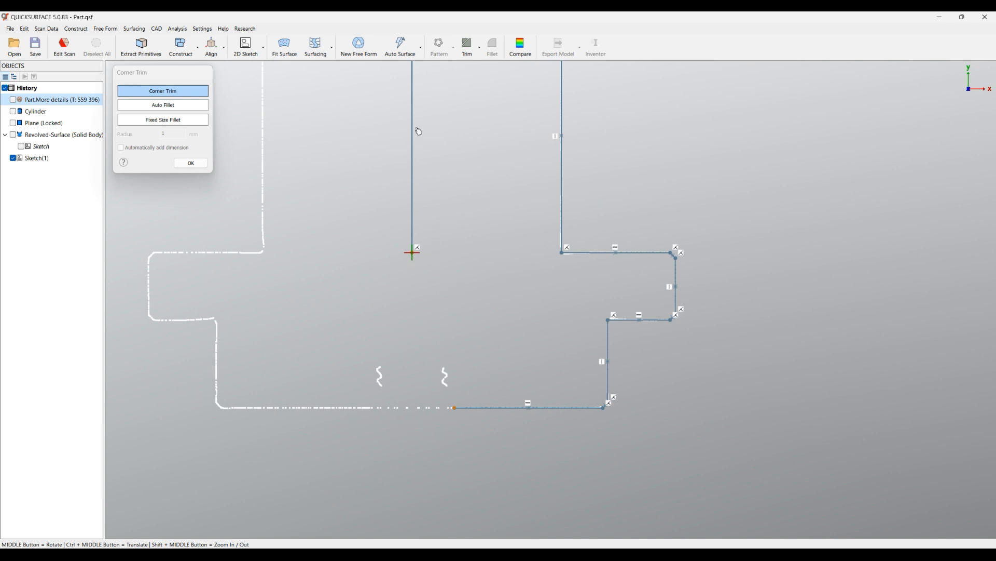
Corner-trim the bottom edge with the centre line to close the half profile.
mouse_move(470, 247)
mouse_down()
mouse_move(401, 235)
mouse_move(427, 406)
mouse_move(470, 428)
mouse_up()
scroll(480, 356, down, 5)
ctrl+middle_drag(454, 260, 462, 305)
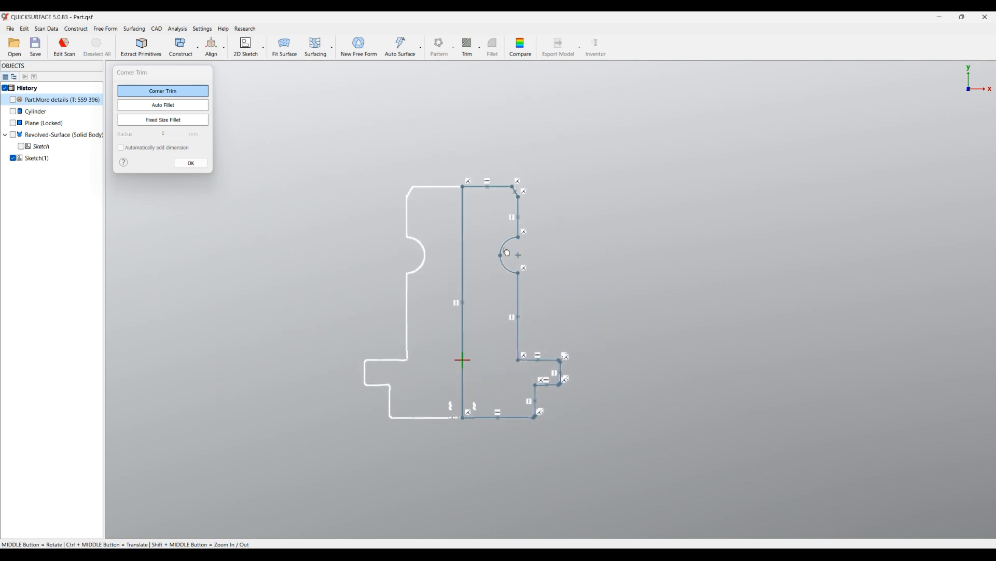
Finish corner trimming and accept the closed half-profile sketch.
click(189, 164)
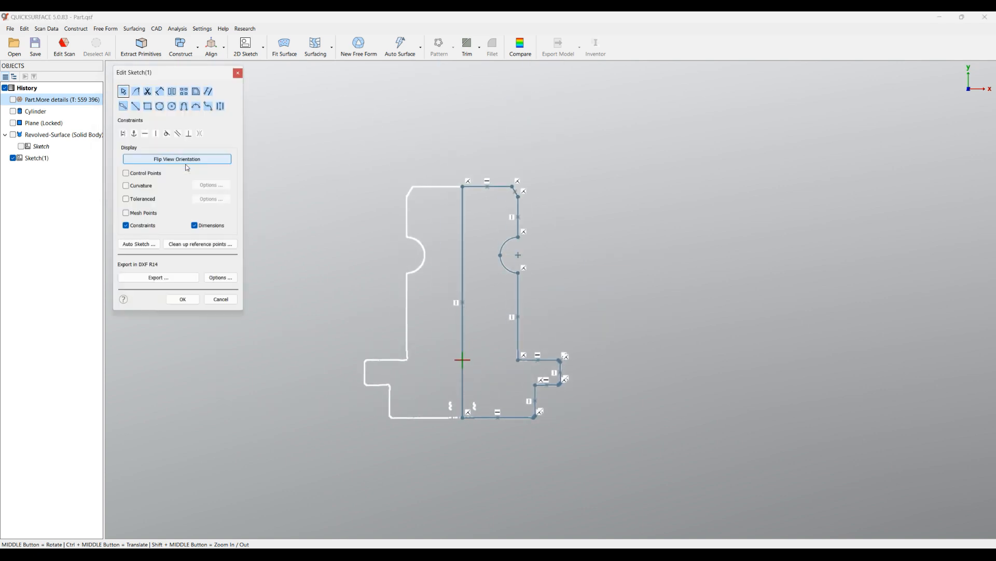
click(183, 300)
mouse_move(356, 323)
middle_down()
mouse_move(334, 365)
mouse_move(302, 351)
middle_up()
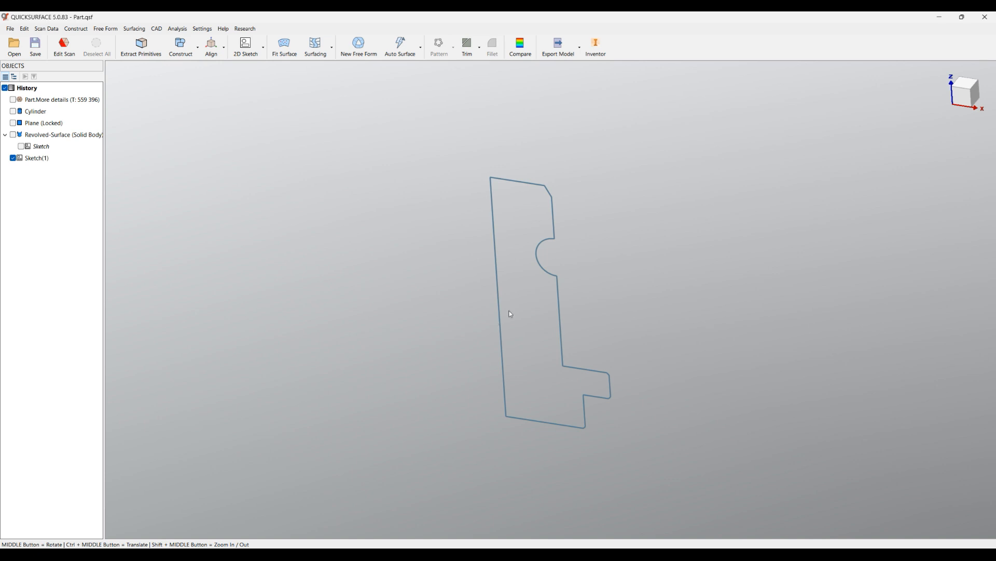
Revolve the half-profile sketch a full turn about its vertical centre line as a new solid.
click(547, 245)
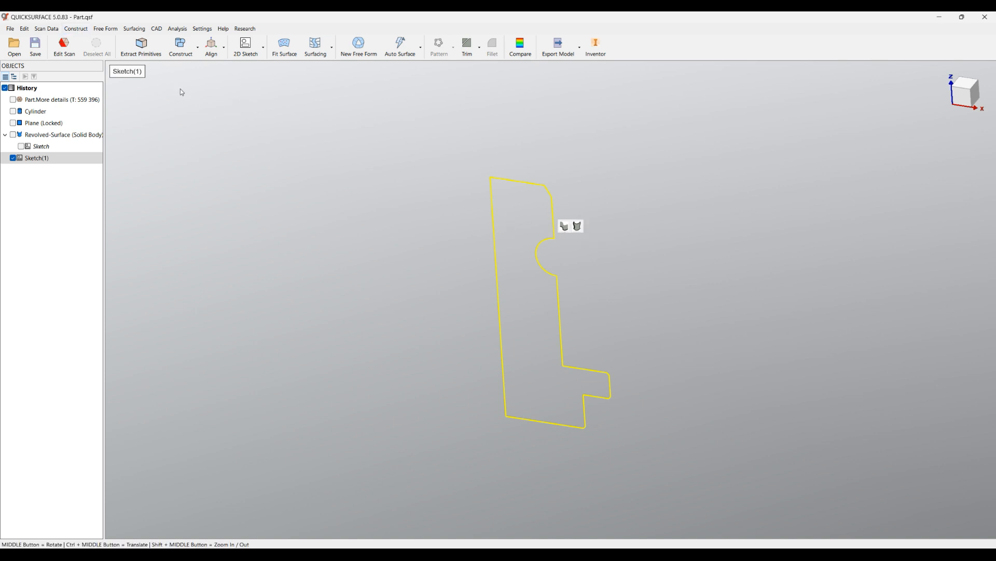
click(73, 32)
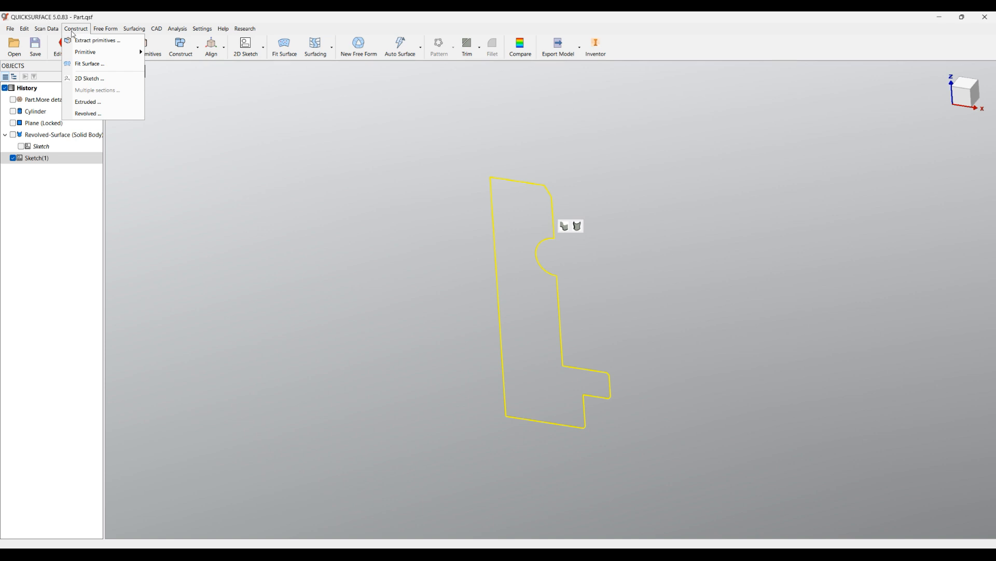
click(88, 114)
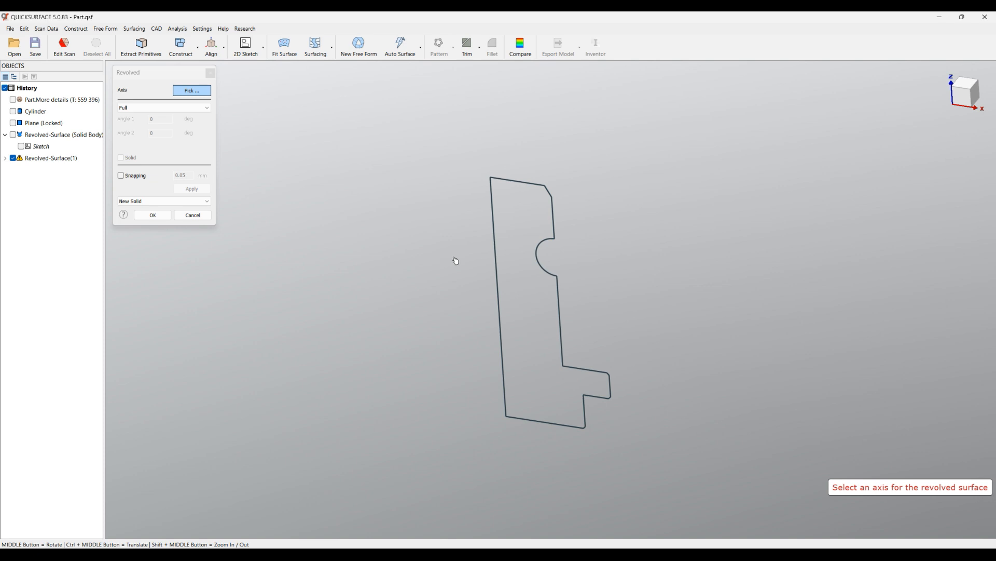
click(498, 268)
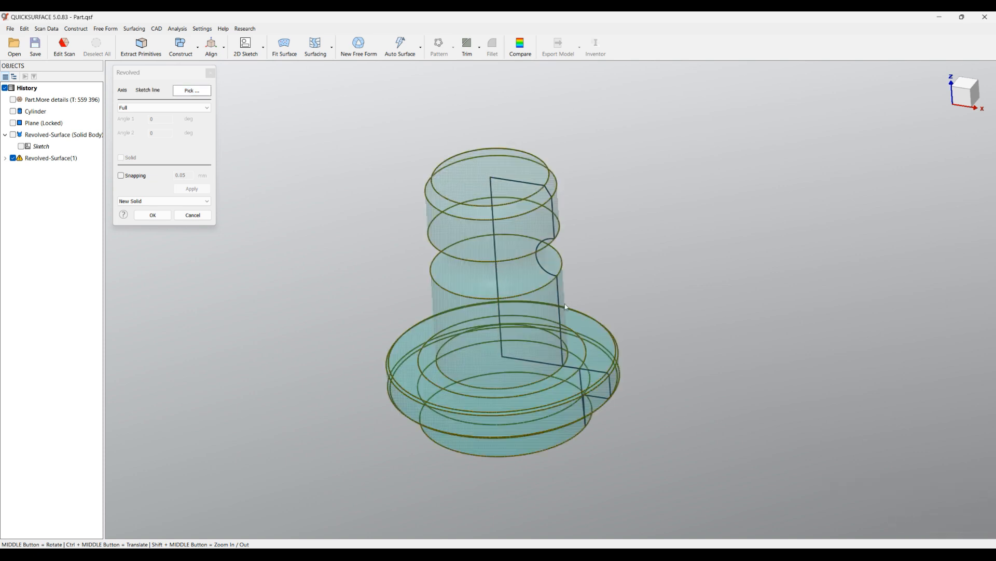
middle_drag(596, 287, 619, 290)
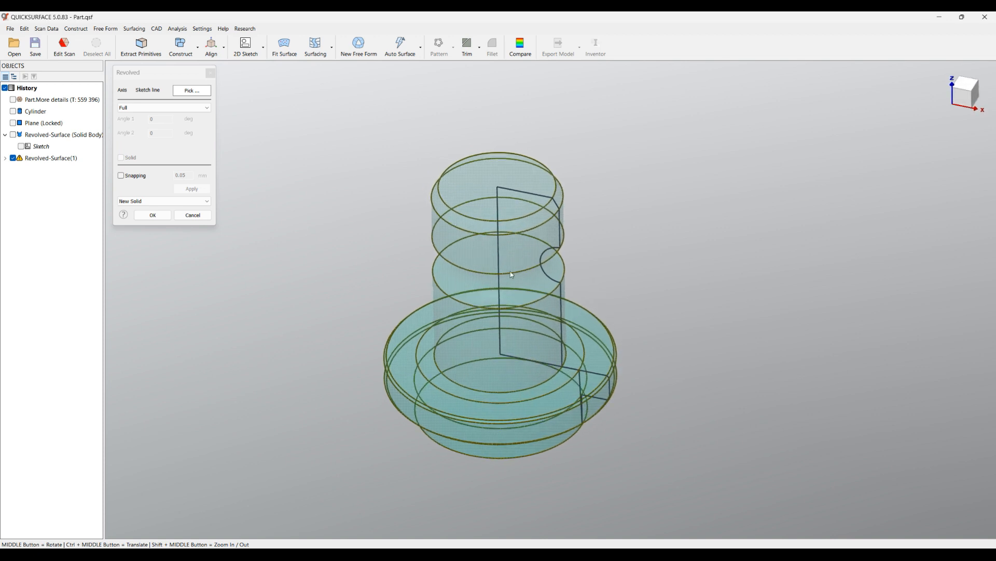
scroll(559, 383, up, 3)
middle_drag(560, 429, 582, 335)
middle_drag(591, 435, 539, 419)
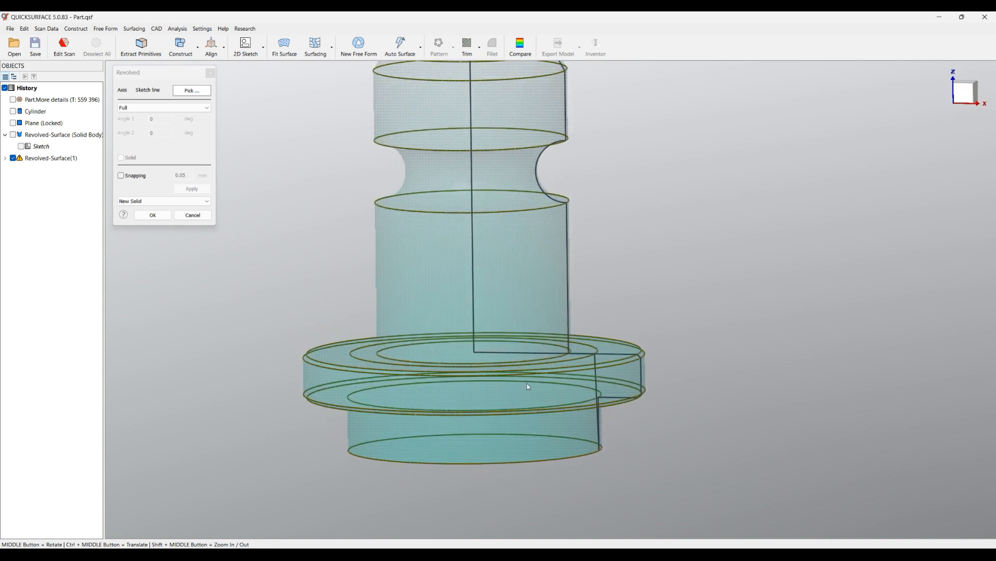
click(151, 218)
click(151, 217)
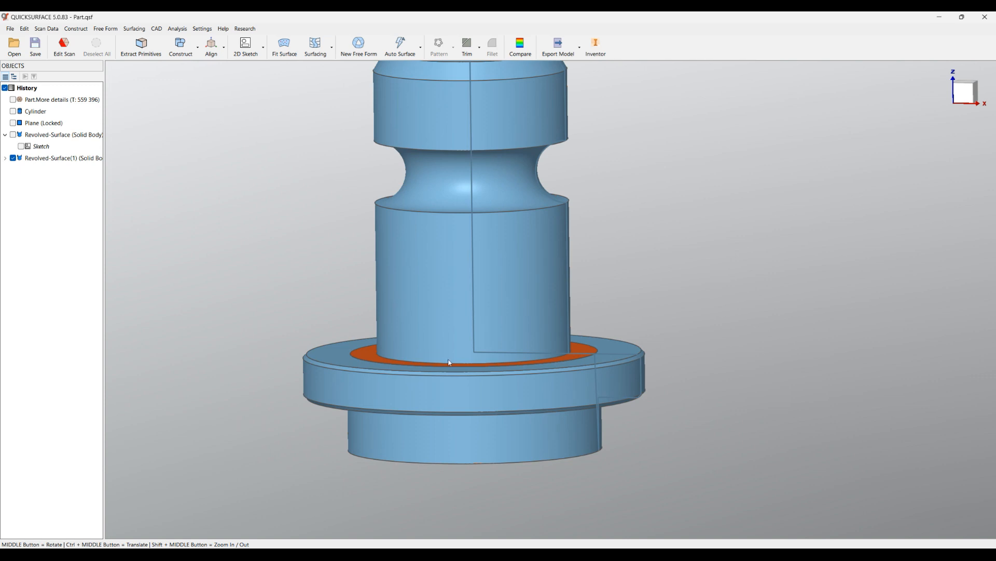
Reopen the revolved solid's profile sketch and delete the horizontal line through the origin, the slanted line beneath it and the origin corner constraint.
double_click(594, 370)
scroll(657, 436, up, 2)
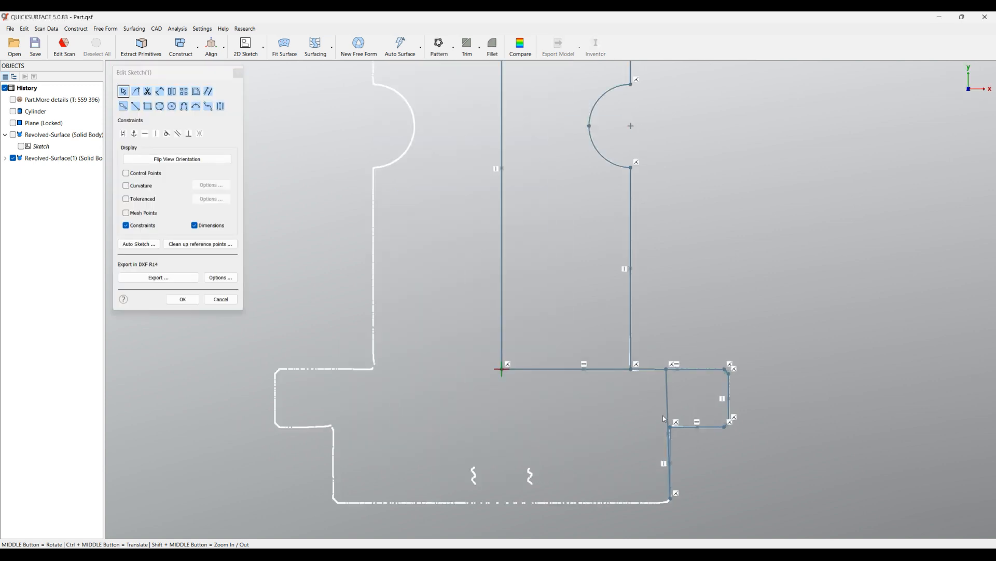
click(594, 373)
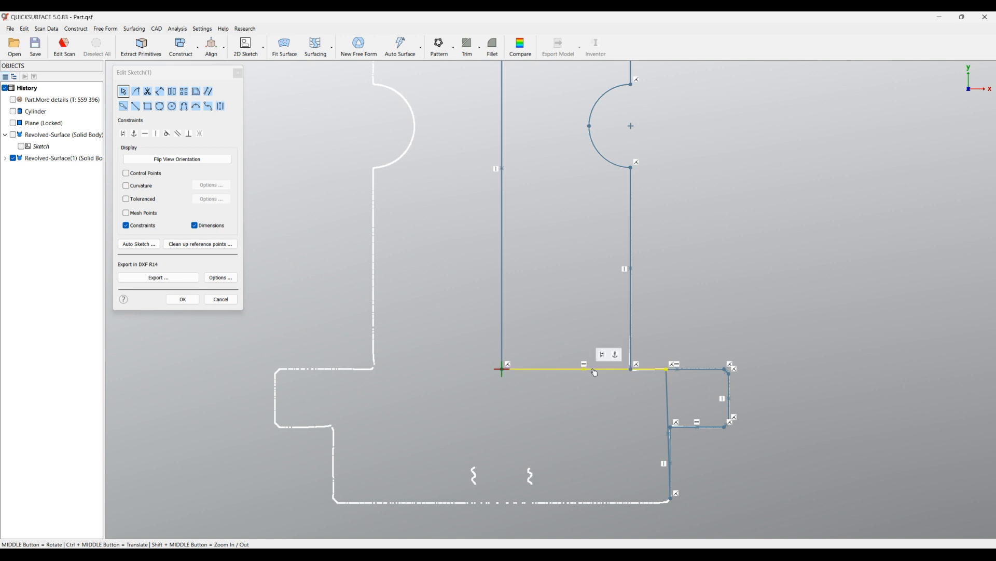
key(Delete)
click(668, 374)
key(Delete)
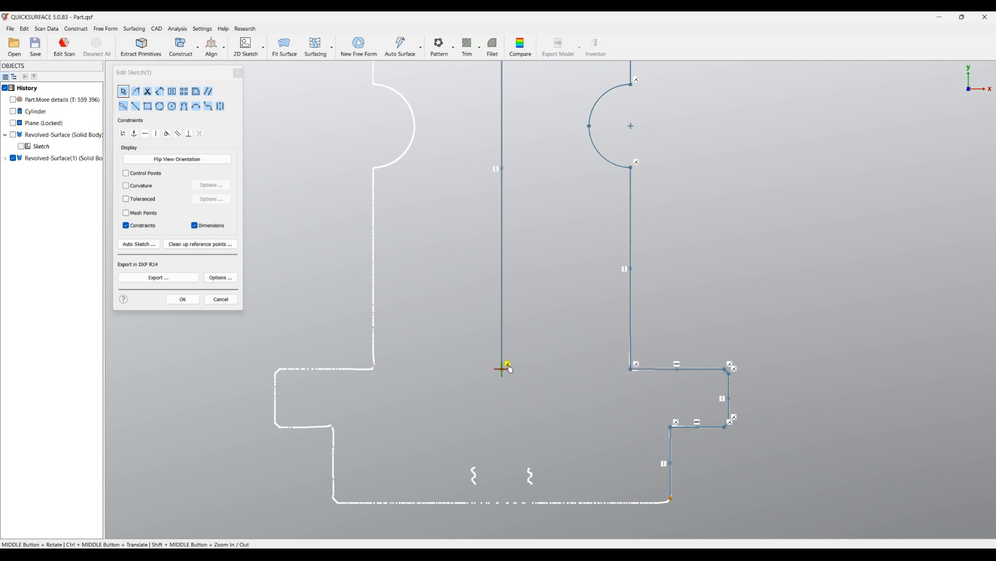
key(Delete)
Extend the centre line's lower end towards the base and fit a horizontal line to the scan's bottom edge.
drag(503, 369, 502, 483)
click(123, 106)
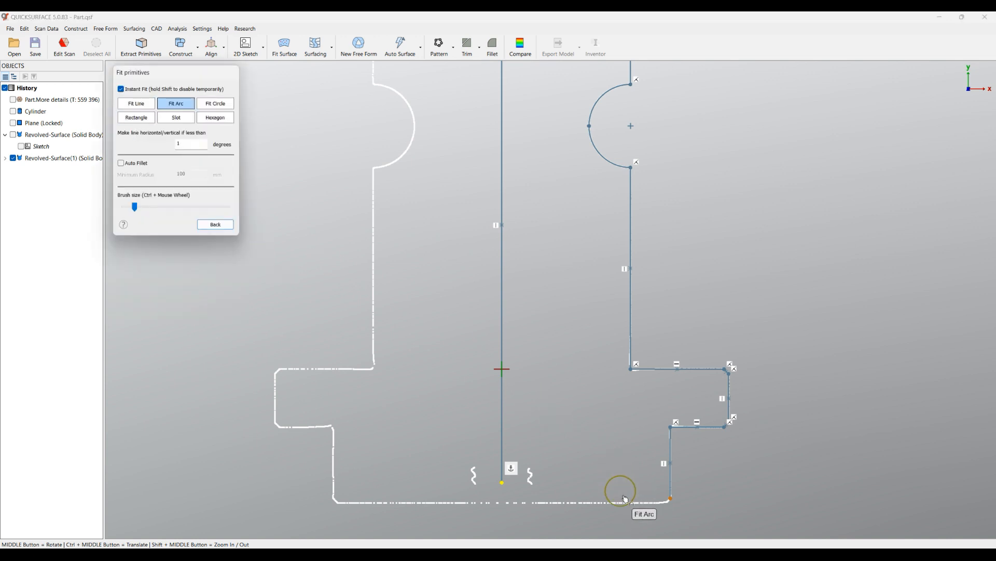
click(134, 105)
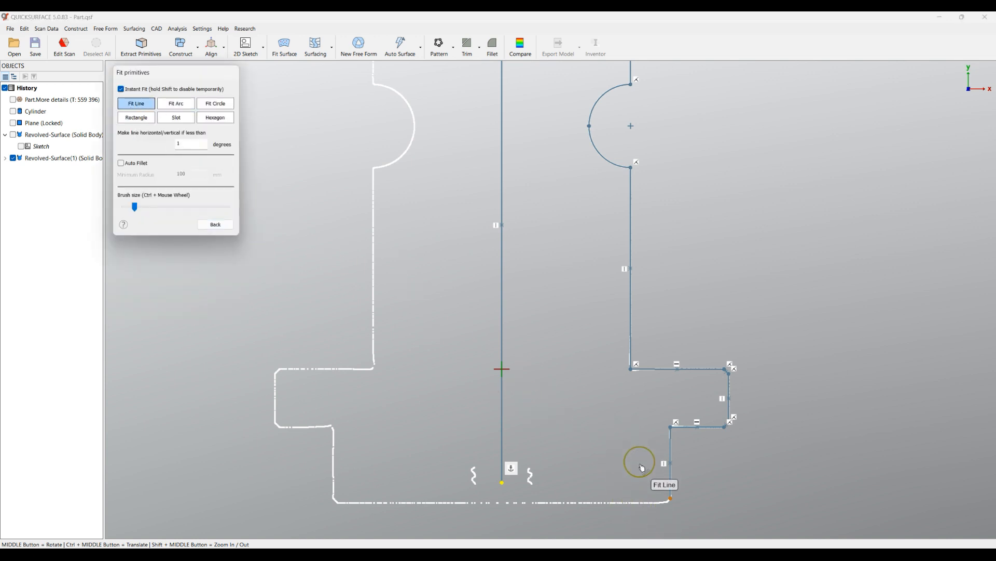
drag(650, 507, 533, 502)
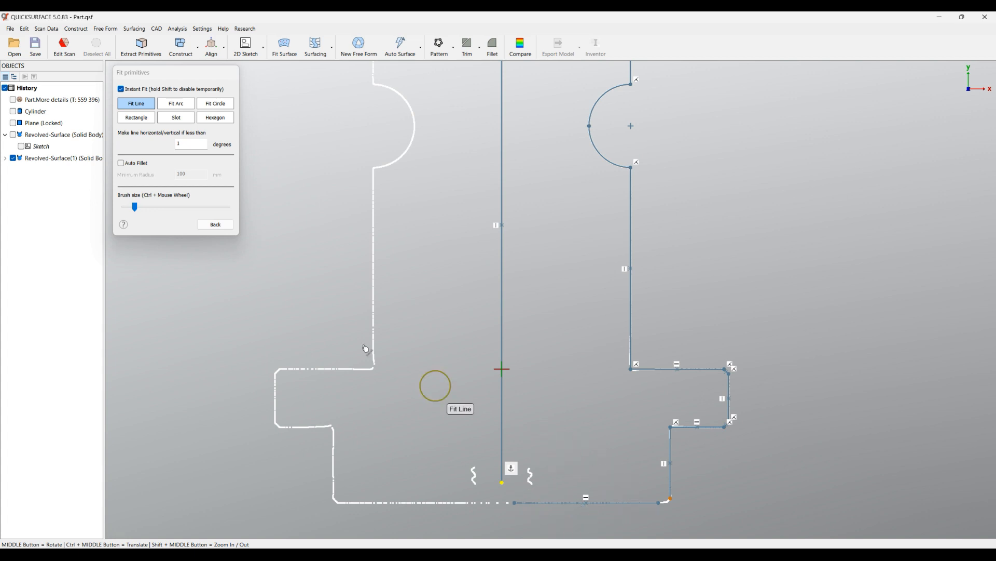
click(216, 225)
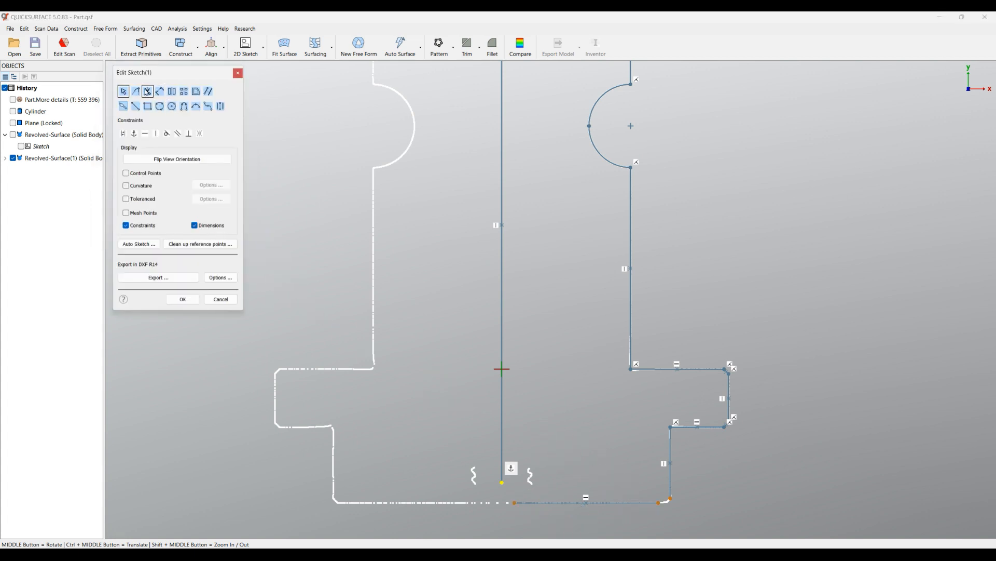
Corner-trim the bottom line with the centre line and with the base's side edge, and accept the corrected sketch.
click(138, 91)
mouse_move(530, 450)
mouse_down()
mouse_move(487, 470)
mouse_move(532, 519)
mouse_up()
drag(674, 482, 688, 521)
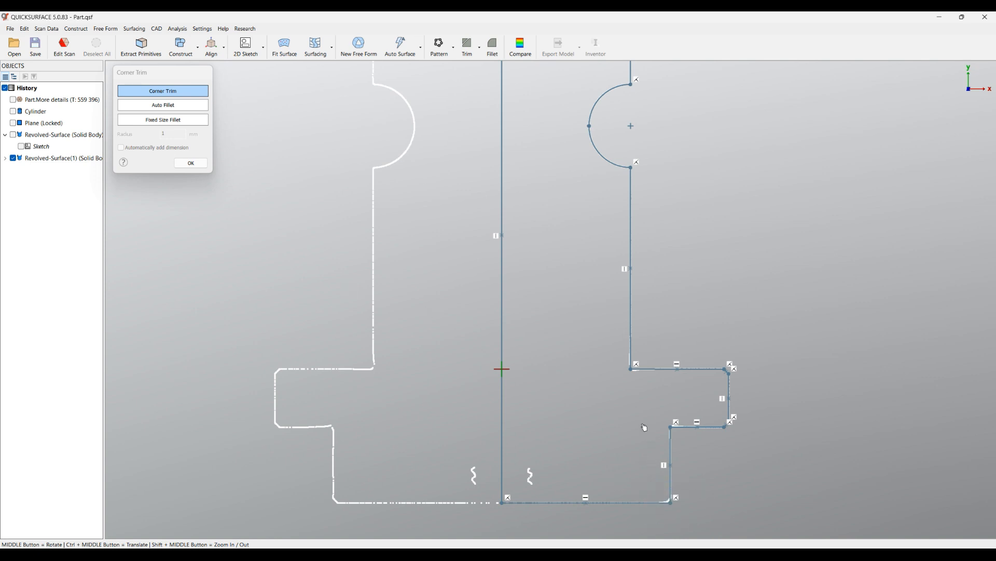
click(192, 164)
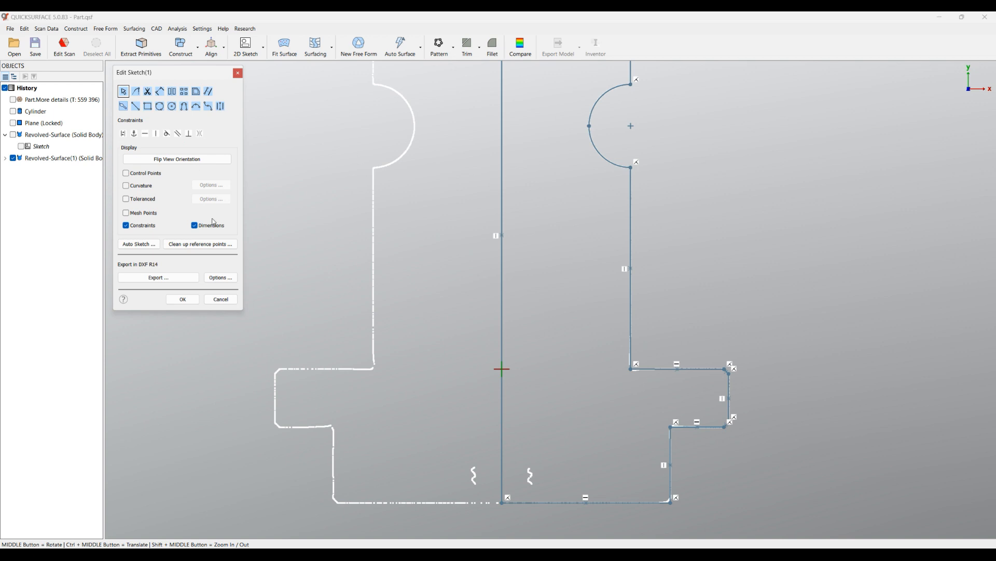
click(185, 299)
middle_drag(531, 324, 520, 437)
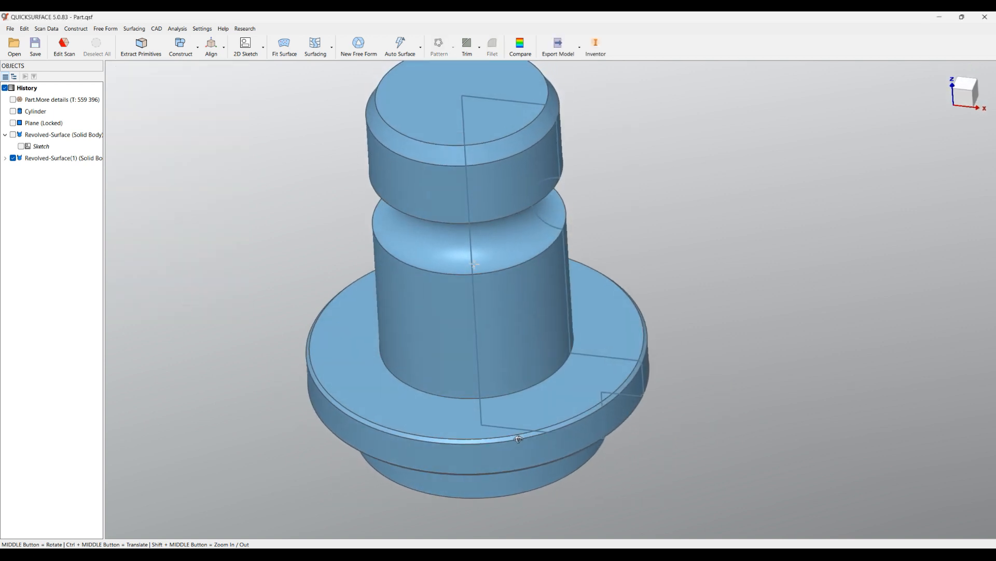
scroll(527, 406, down, 4)
middle_drag(353, 342, 330, 270)
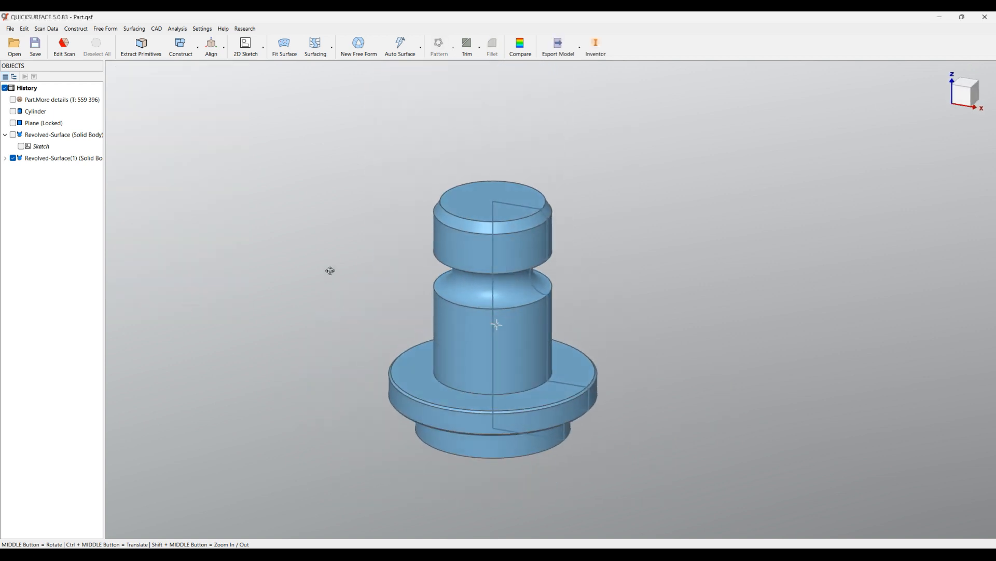
Hide the revolved solid's profile sketch and show the scan mesh over the solid.
click(5, 158)
click(24, 173)
click(13, 99)
middle_drag(493, 234, 405, 341)
scroll(457, 335, up, 3)
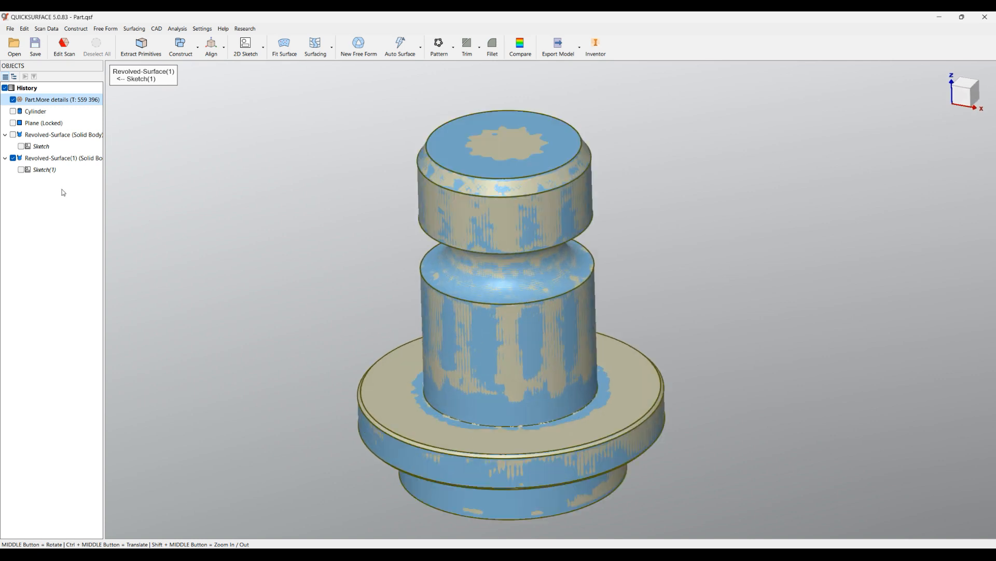
Hide the revolved solid and start a new 2D sketch for a revolved surface about the Z axis.
click(13, 158)
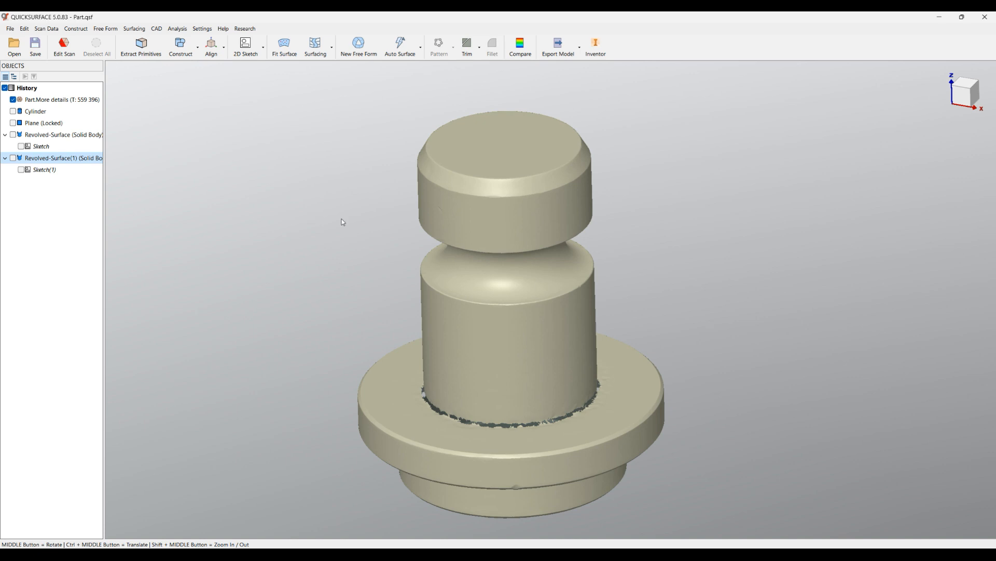
scroll(353, 220, down, 3)
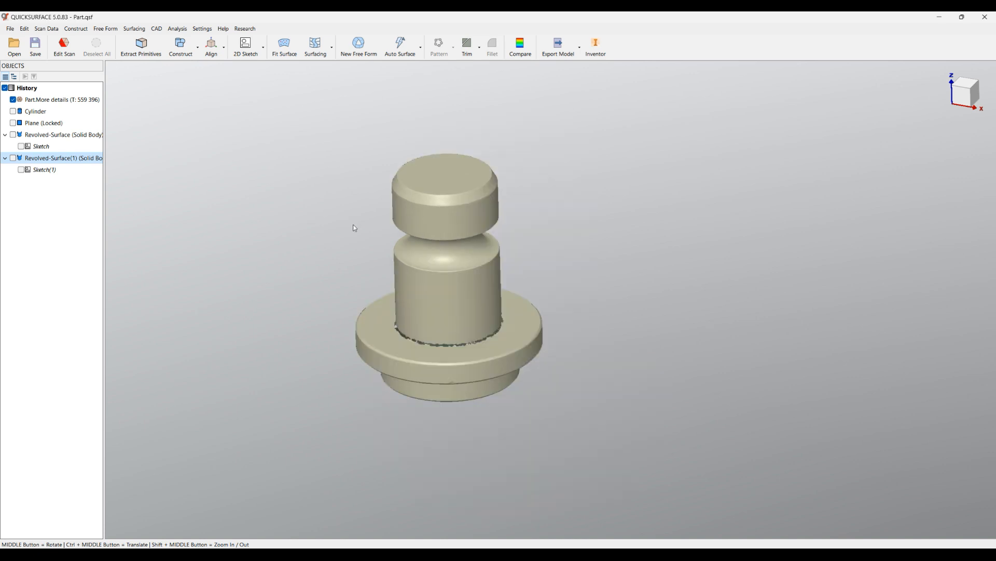
click(241, 53)
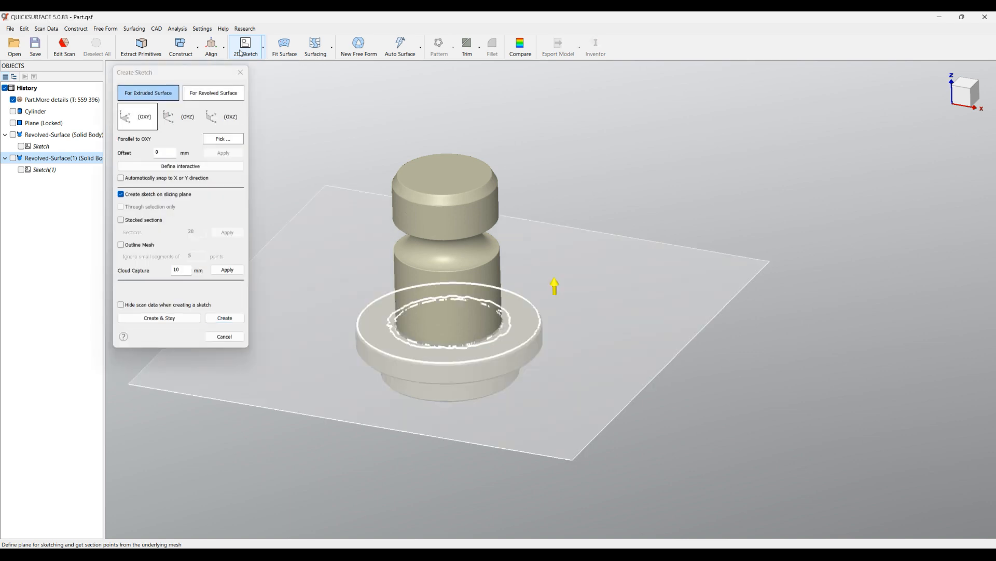
click(204, 99)
click(203, 99)
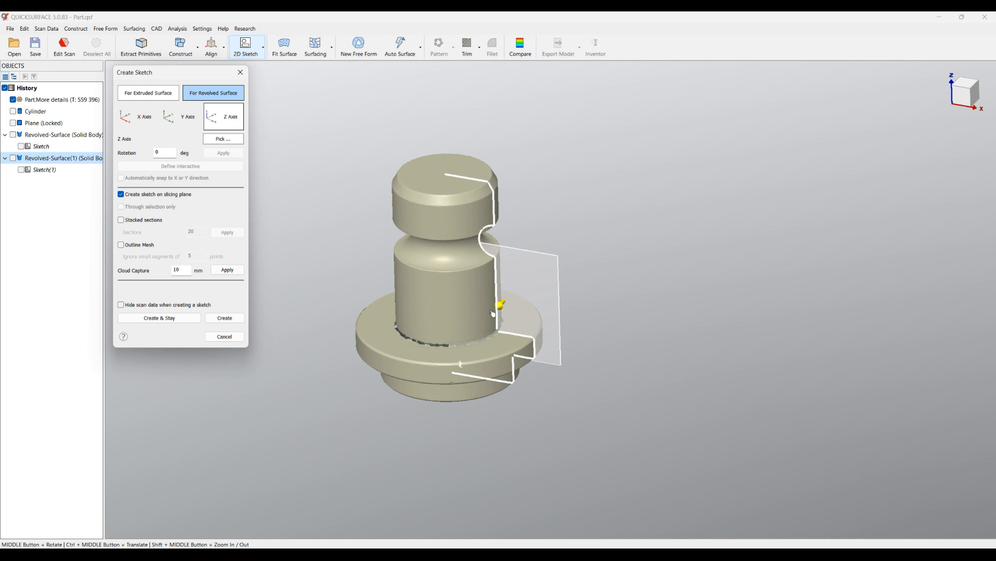
Rotate the half section plane around the Z axis to about 351.7 degrees.
middle_drag(521, 287, 491, 347)
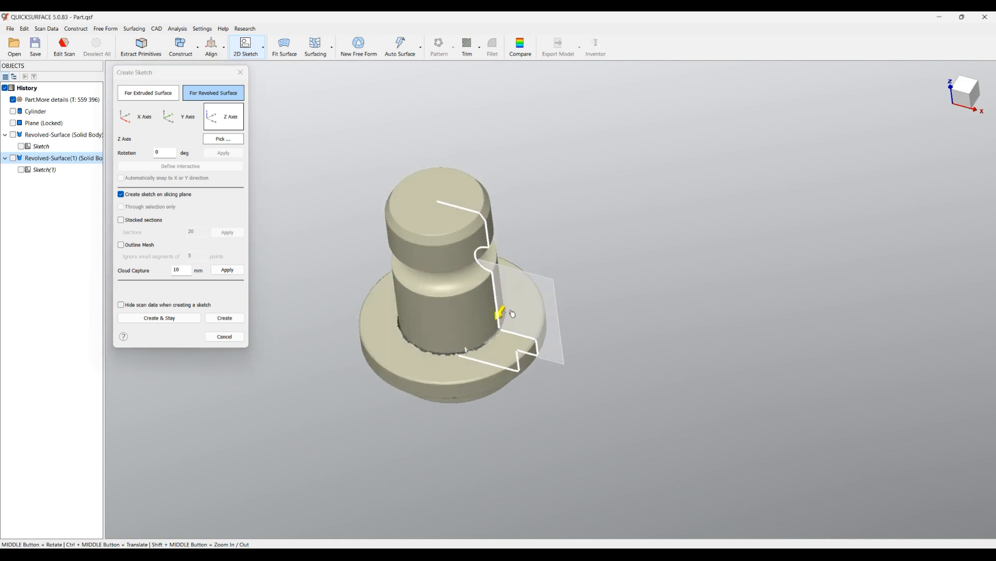
scroll(501, 318, up, 2)
mouse_move(502, 318)
mouse_down()
mouse_move(509, 311)
mouse_move(445, 337)
mouse_move(506, 335)
mouse_move(496, 337)
mouse_move(549, 313)
mouse_move(559, 269)
mouse_up()
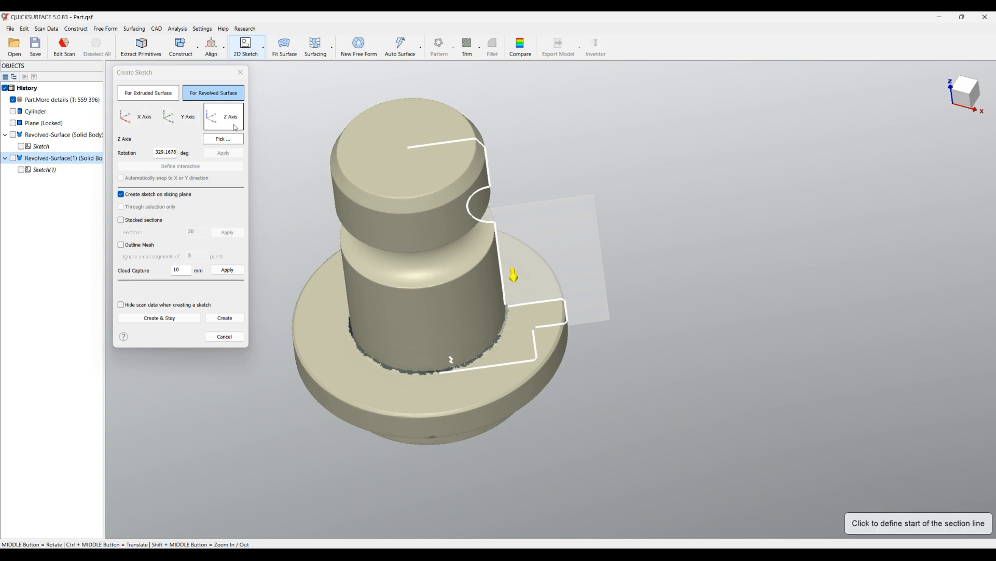
drag(547, 245, 559, 313)
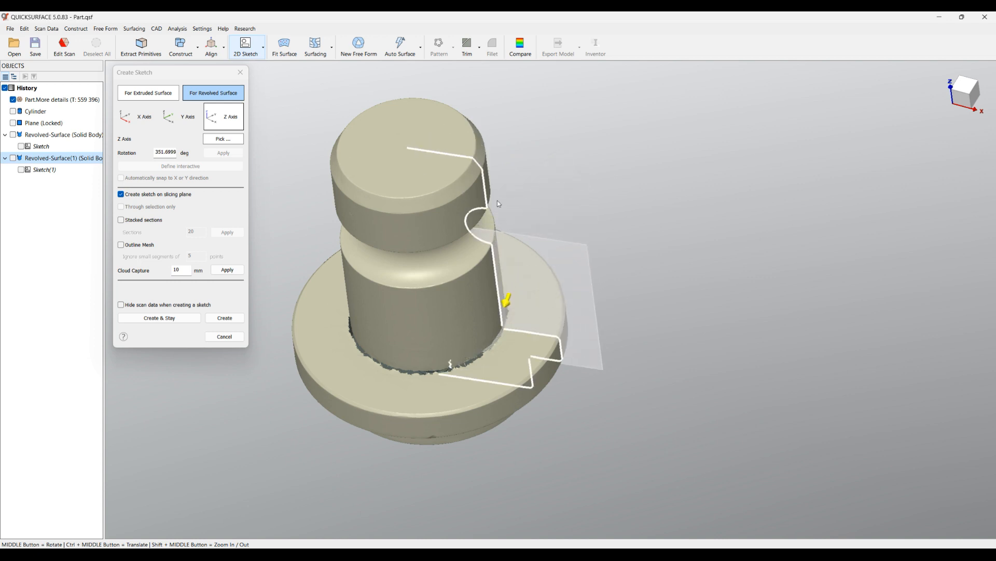
Enable stacked sections with 20 sections around the Z axis and create the sketch from them.
click(122, 221)
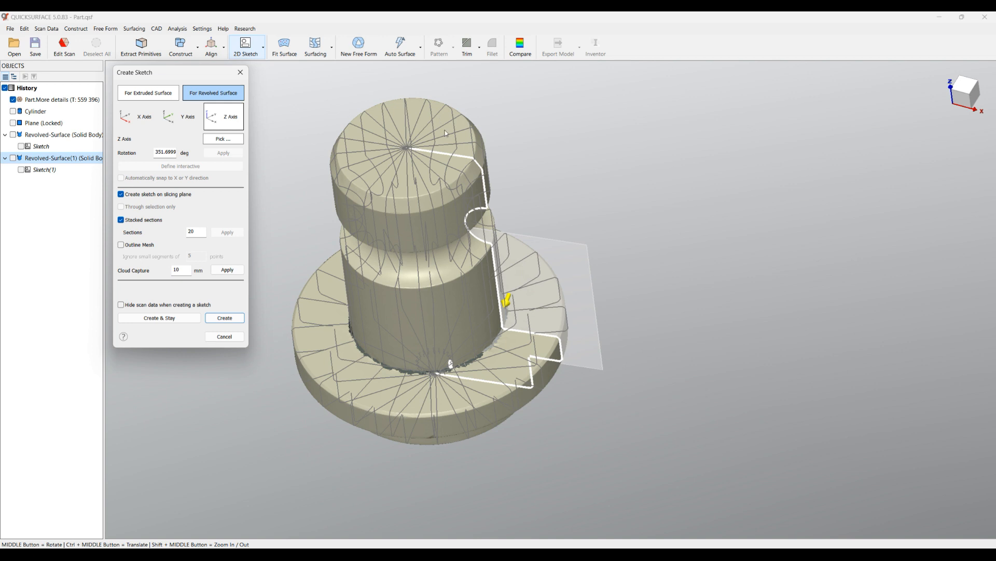
scroll(474, 236, up, 5)
middle_drag(502, 340, 558, 230)
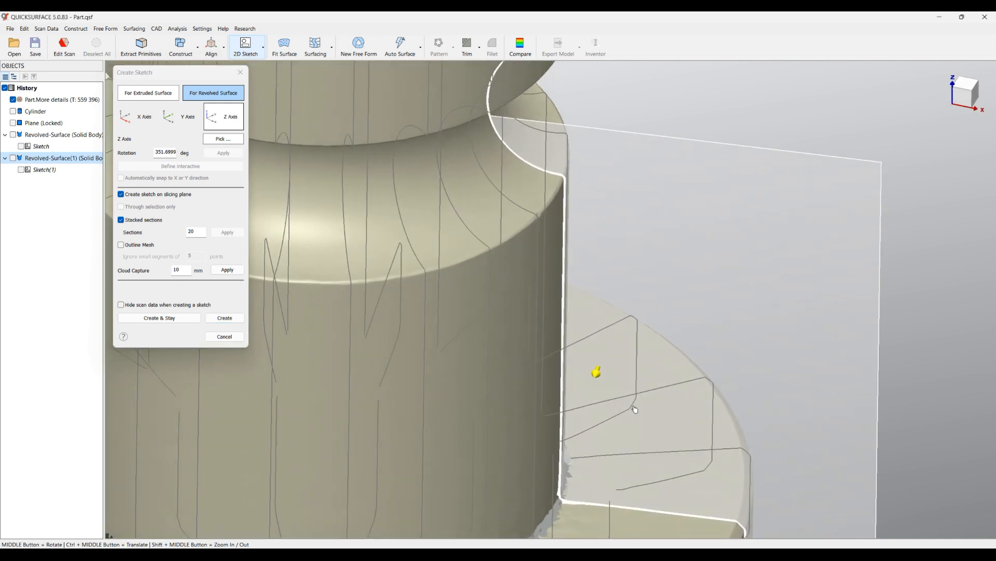
scroll(635, 409, down, 3)
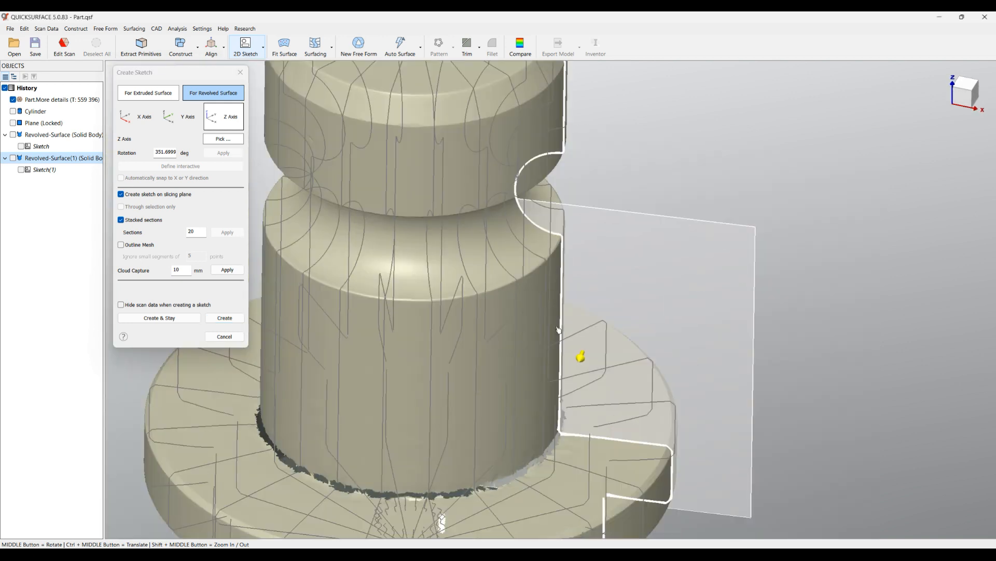
click(231, 320)
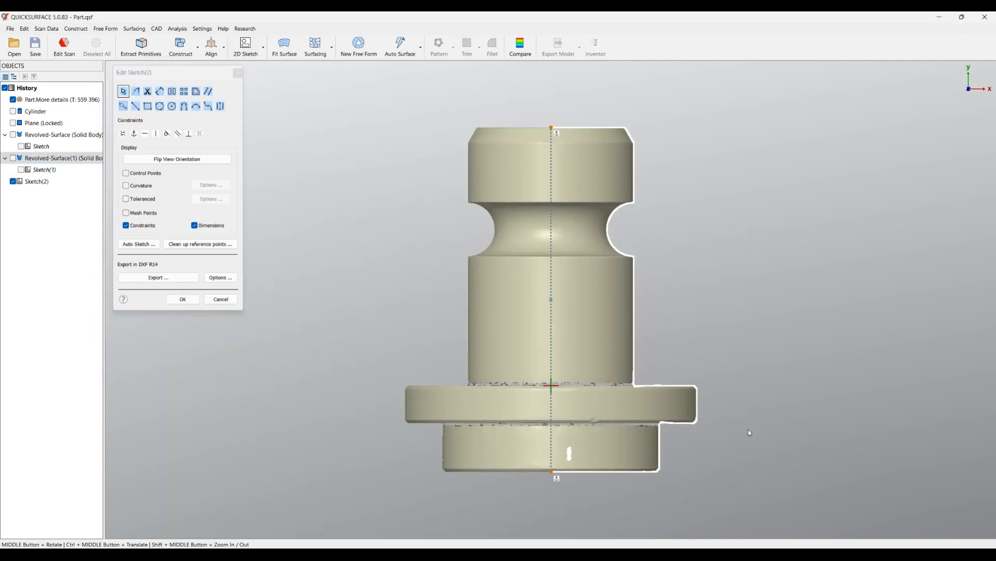
scroll(626, 386, up, 10)
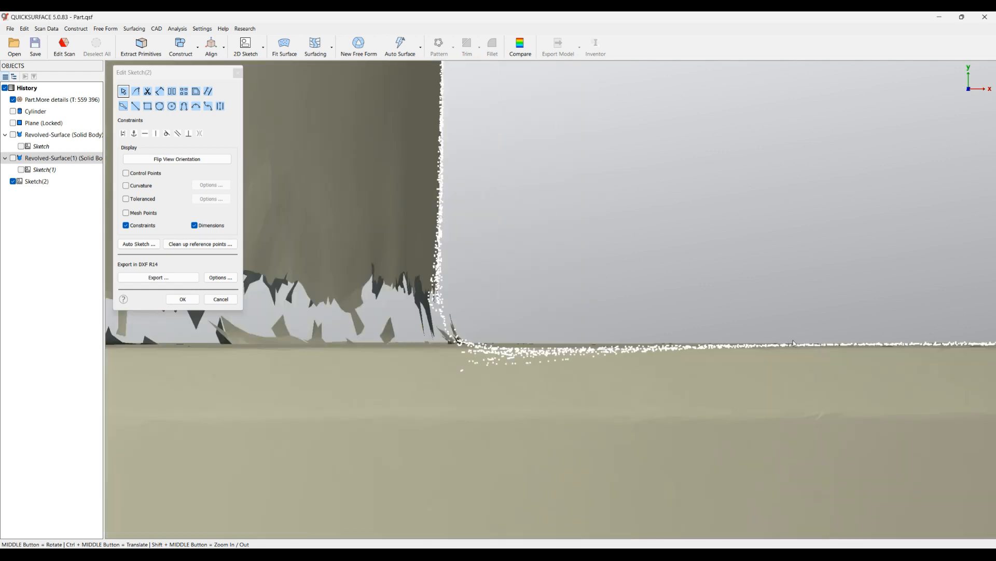
scroll(450, 338, down, 2)
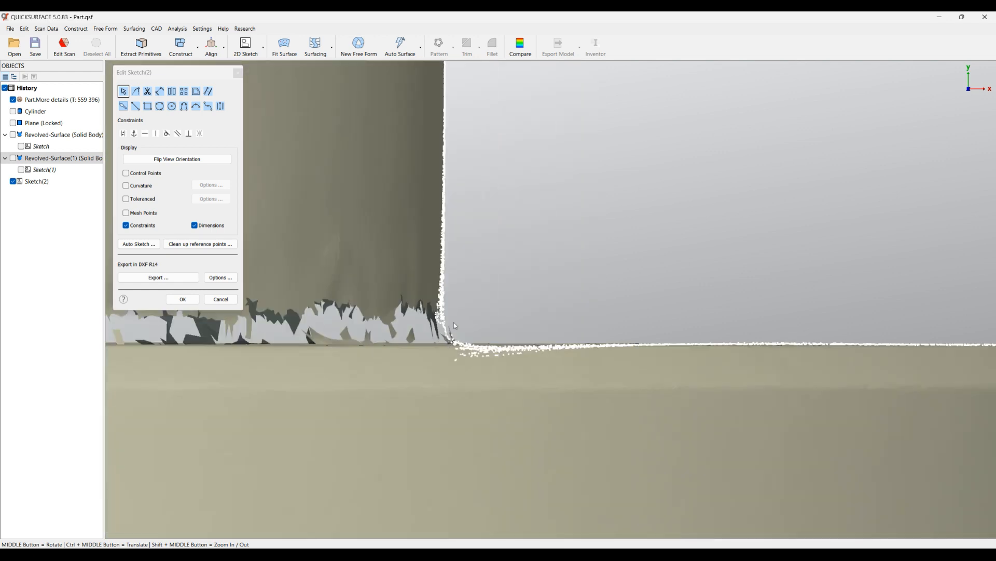
scroll(586, 294, down, 3)
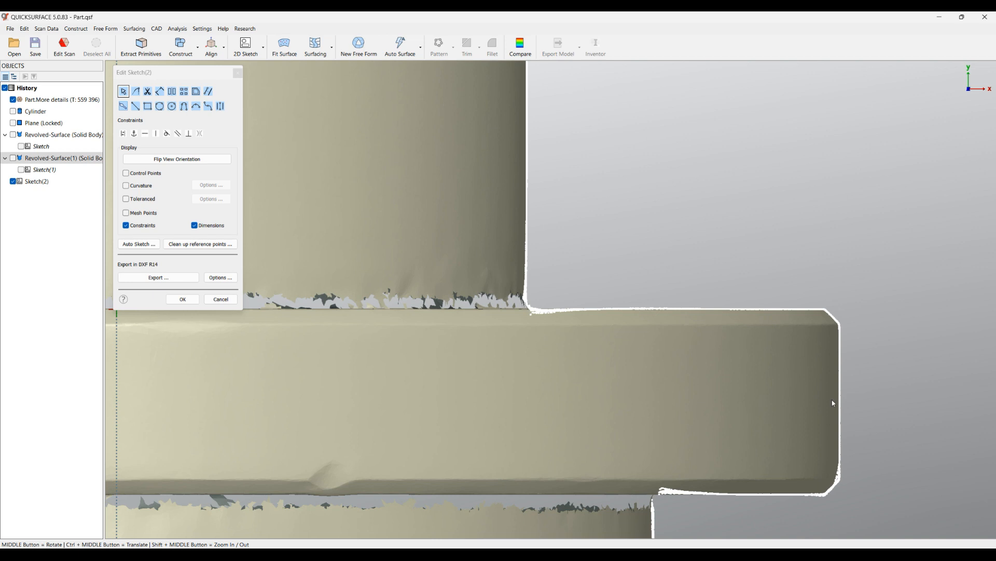
Fit separate lines to the section points along the head's top edge, vertical outer side and chamfer.
scroll(864, 503, up, 4)
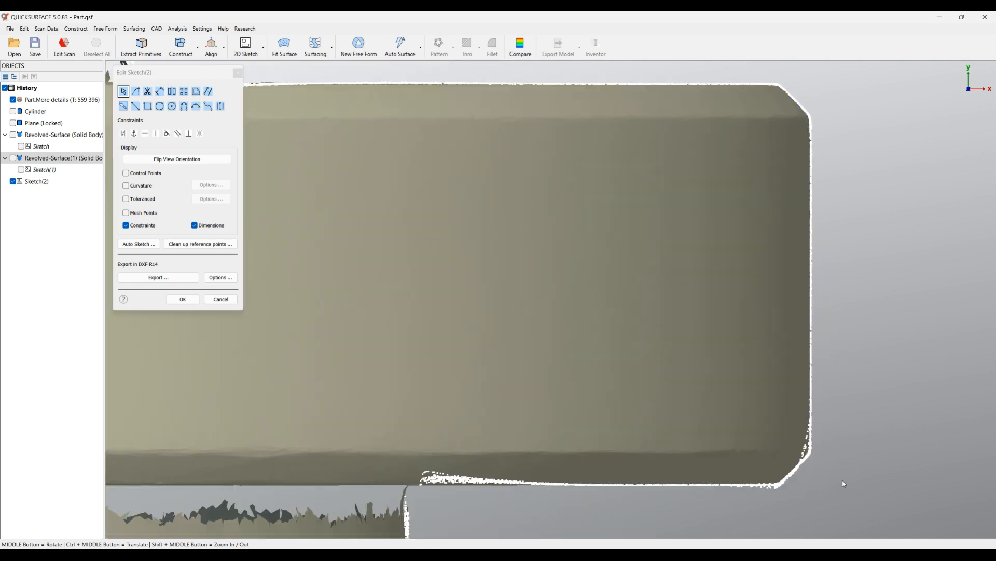
scroll(616, 369, down, 6)
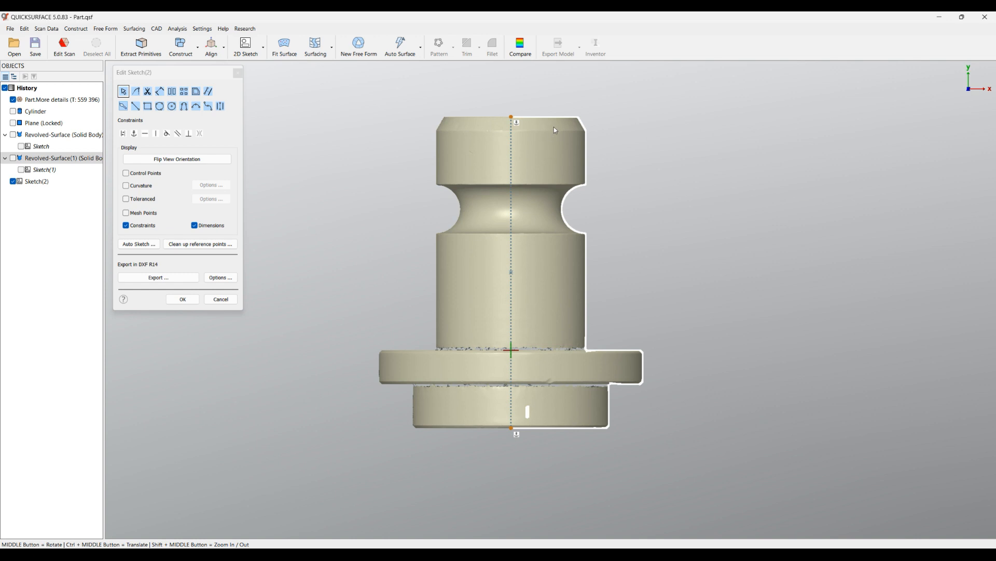
scroll(575, 105, up, 5)
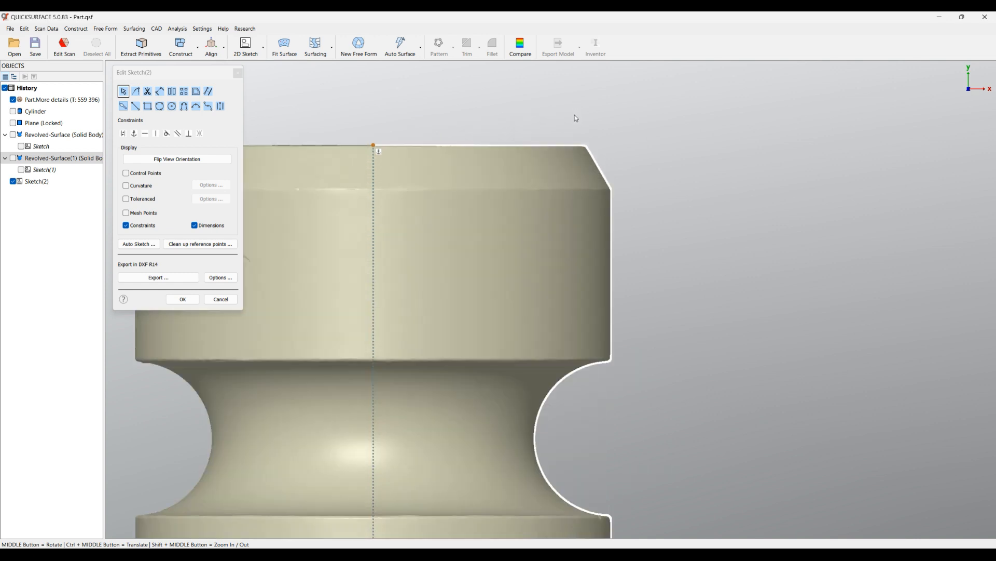
drag(581, 144, 440, 144)
drag(620, 195, 616, 277)
drag(626, 175, 582, 146)
ctrl+middle_drag(644, 310, 684, 295)
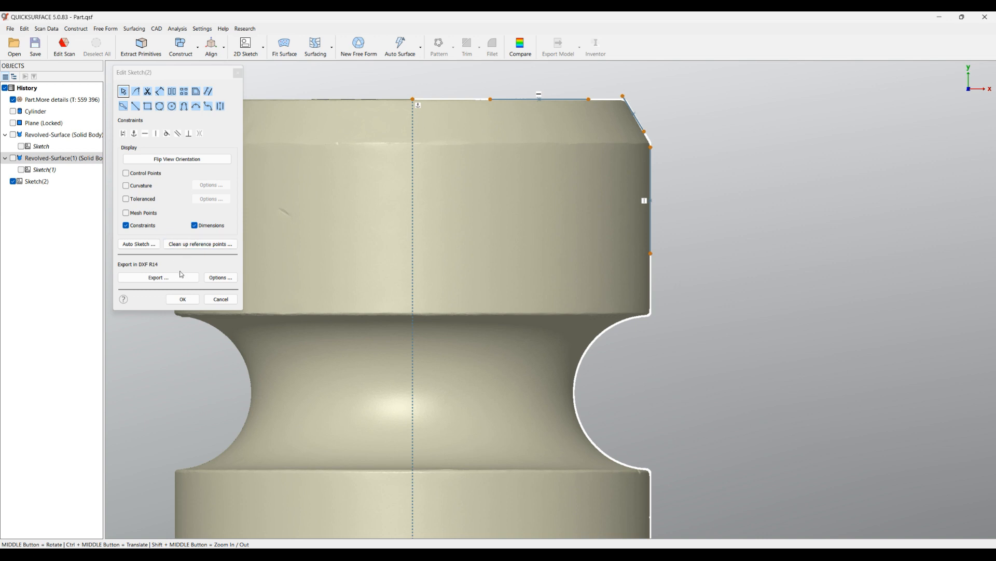
Draw a horizontal line from the lower end of the head's vertical side line to just short of the axis.
click(136, 106)
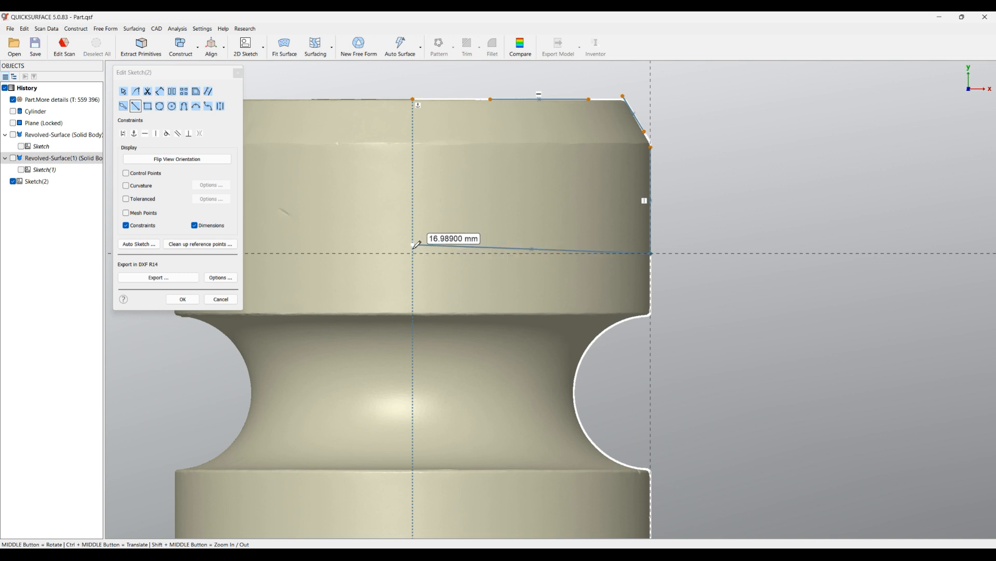
click(413, 125)
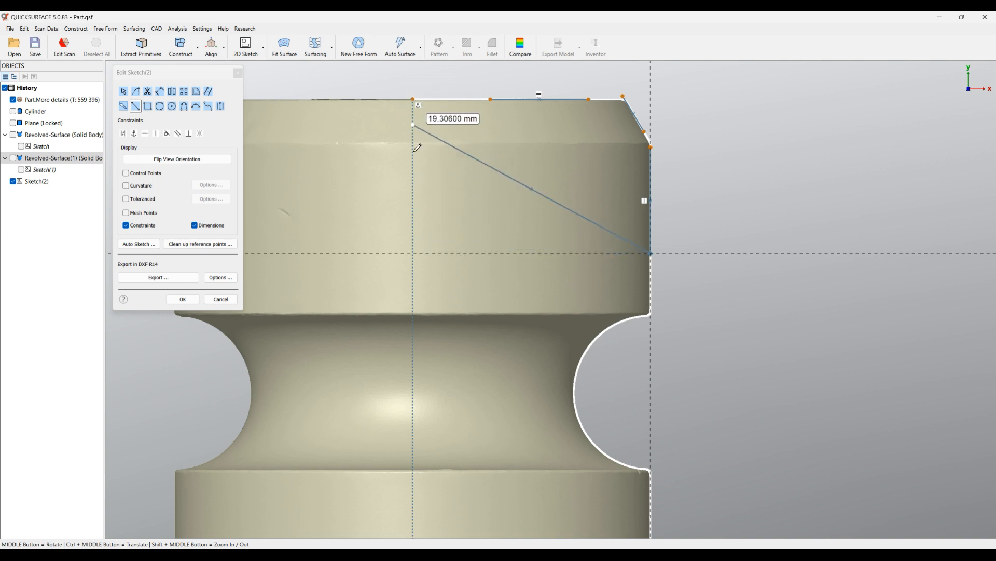
click(420, 253)
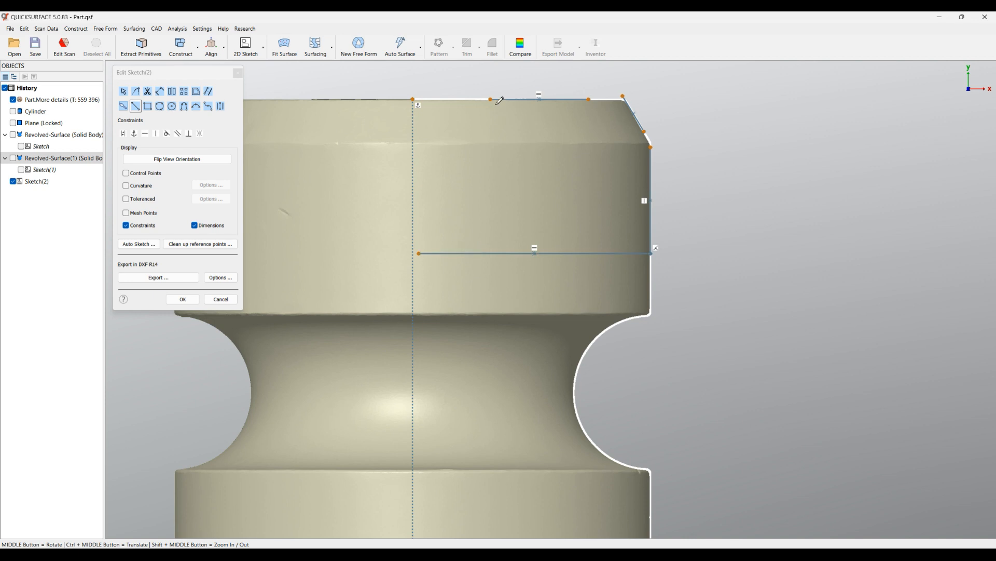
key(Escape)
Join the top edge line to the axis's upper end, and connect the top edge, chamfer and side lines at their corners.
drag(491, 104, 416, 105)
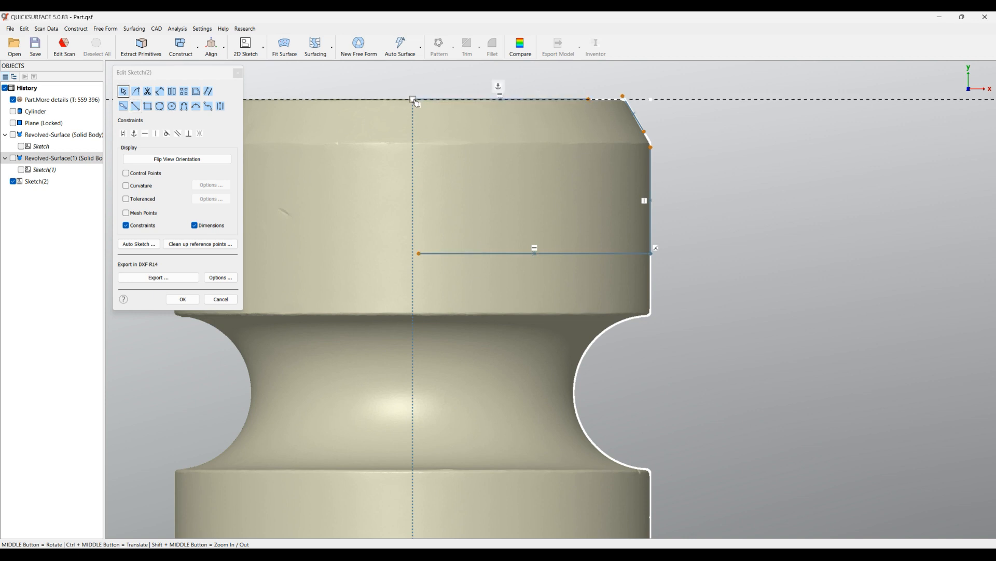
scroll(622, 71, up, 4)
scroll(597, 174, down, 3)
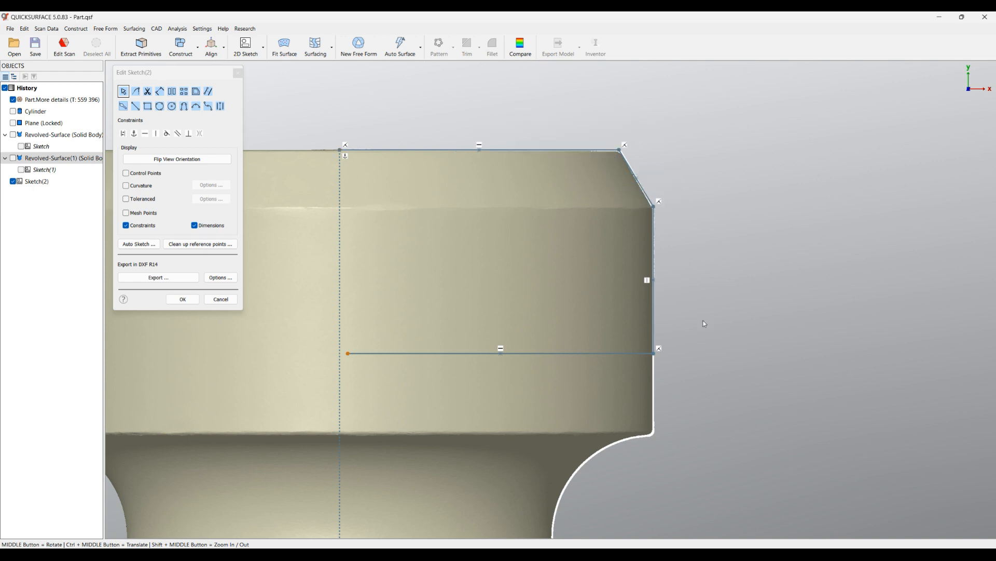
Delete the fix constraint at the axis line's lower end, and join that end with the horizontal line's open end to close the profile.
scroll(626, 276, down, 5)
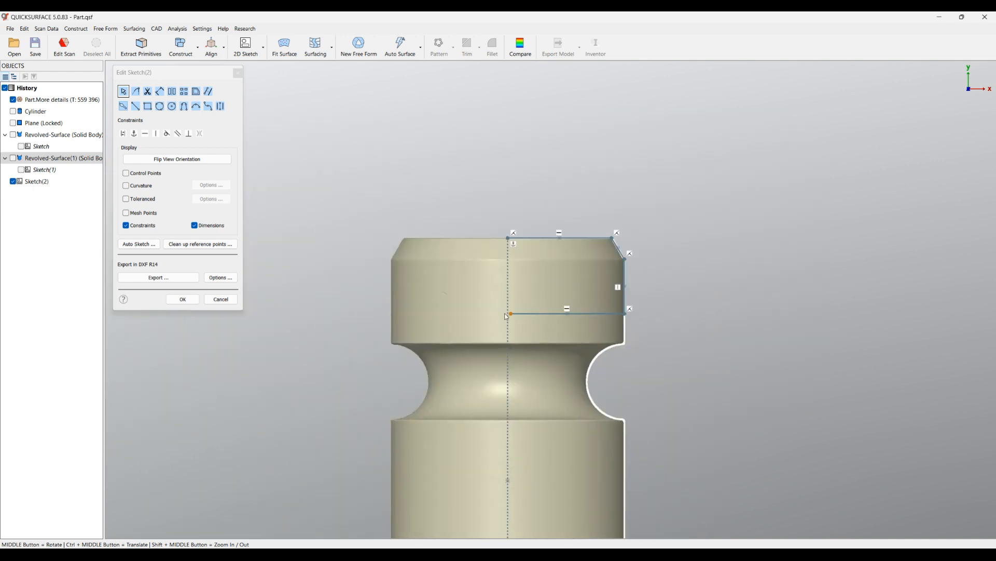
scroll(470, 310, down, 2)
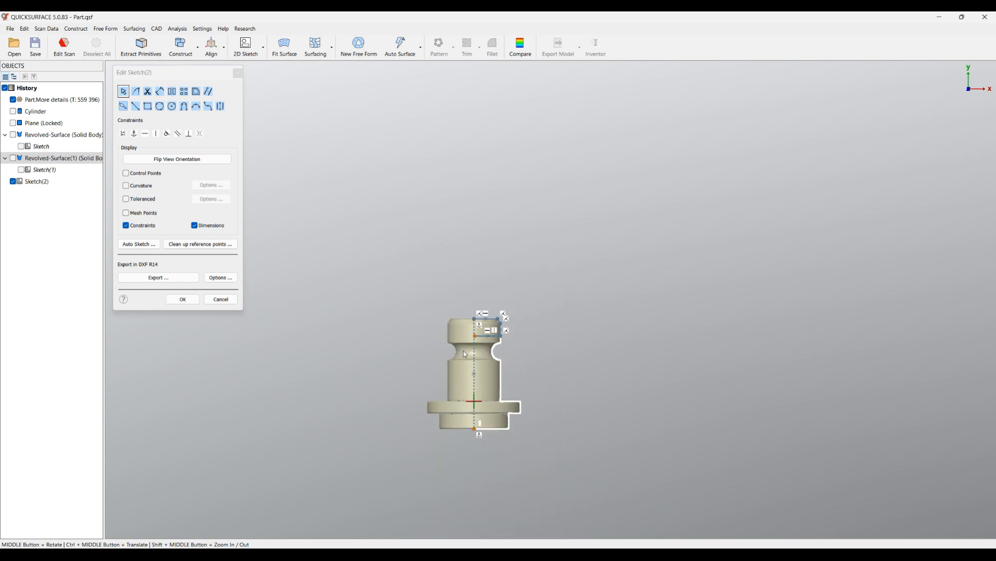
scroll(484, 455, down, 3)
scroll(484, 455, up, 2)
key(Delete)
drag(466, 402, 465, 207)
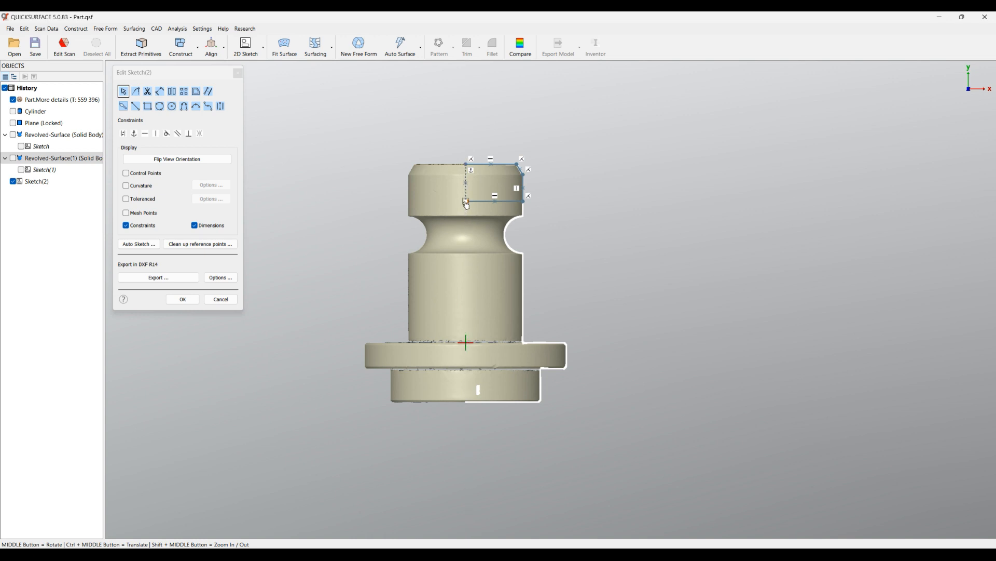
scroll(467, 203, up, 5)
drag(516, 259, 507, 260)
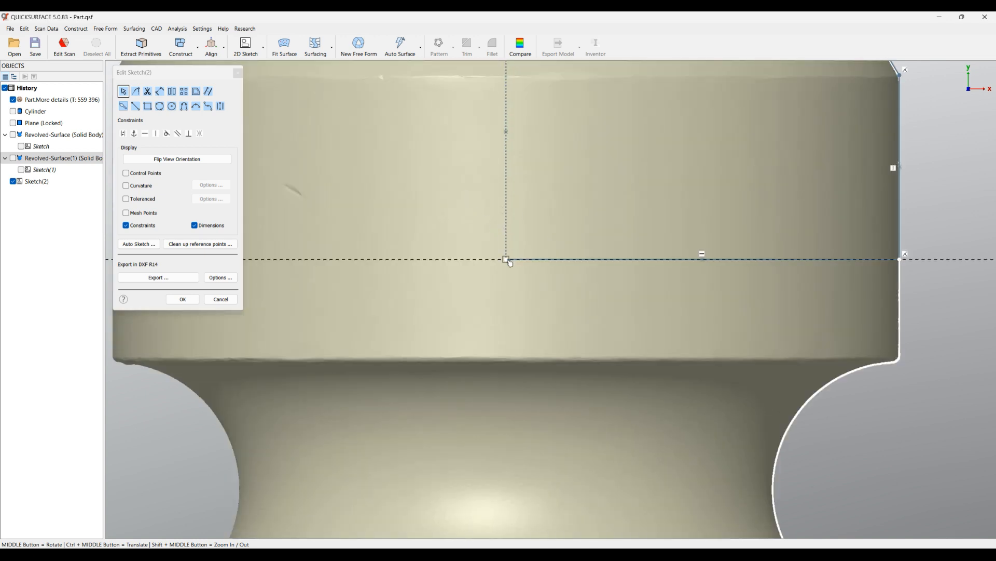
scroll(427, 298, down, 5)
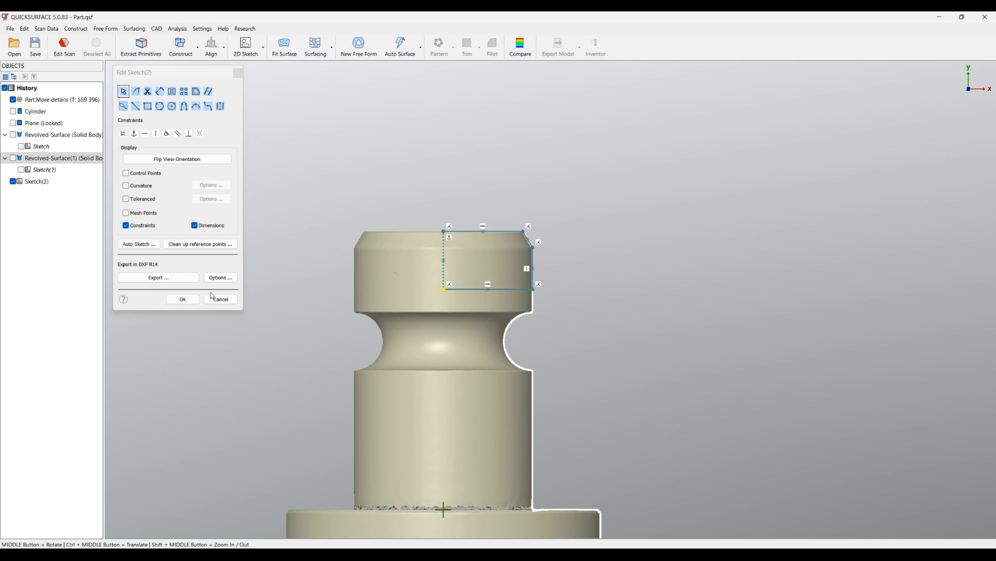
Finish the sketch and revolve the closed head profile fully around its sketch line as a new solid.
click(192, 299)
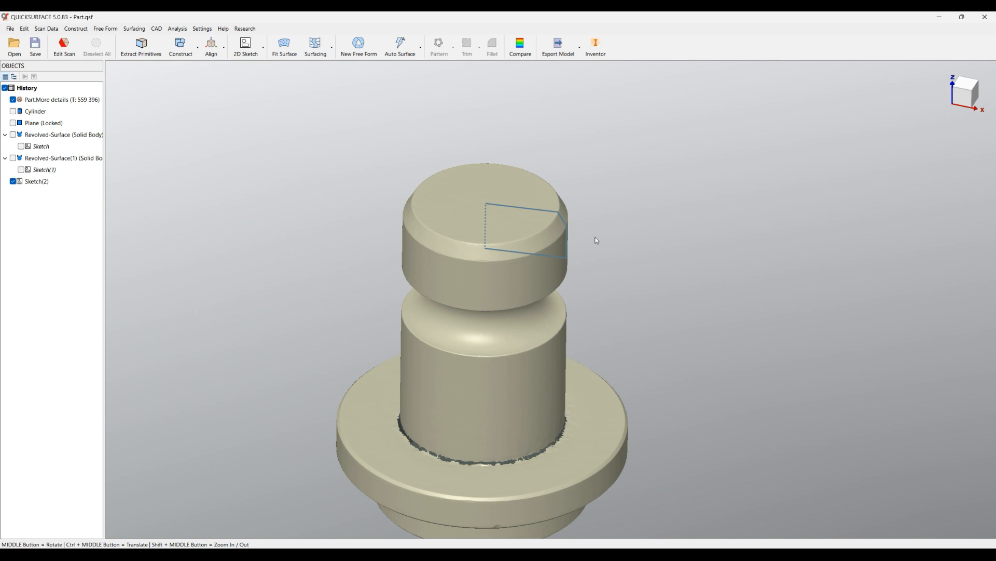
click(568, 243)
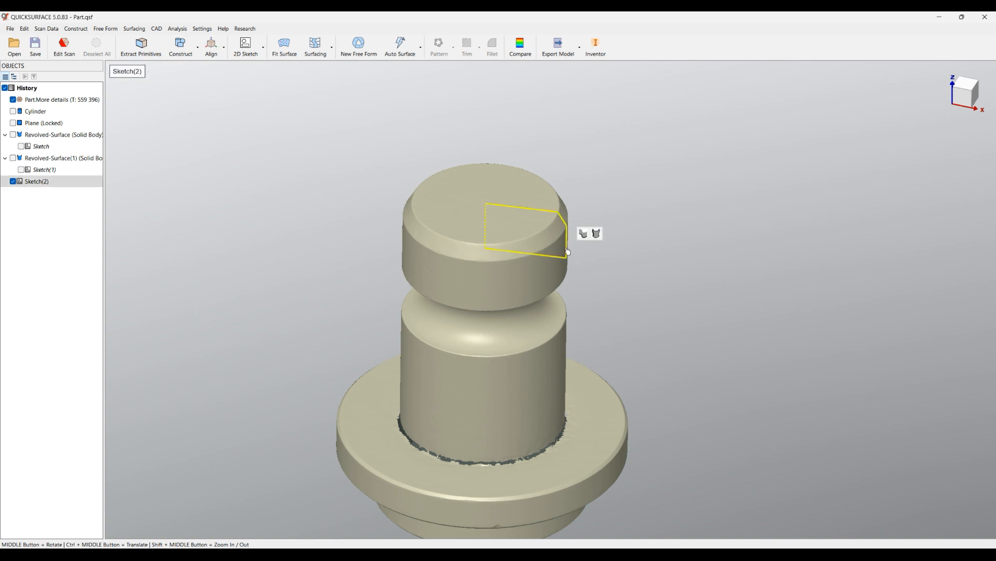
click(596, 241)
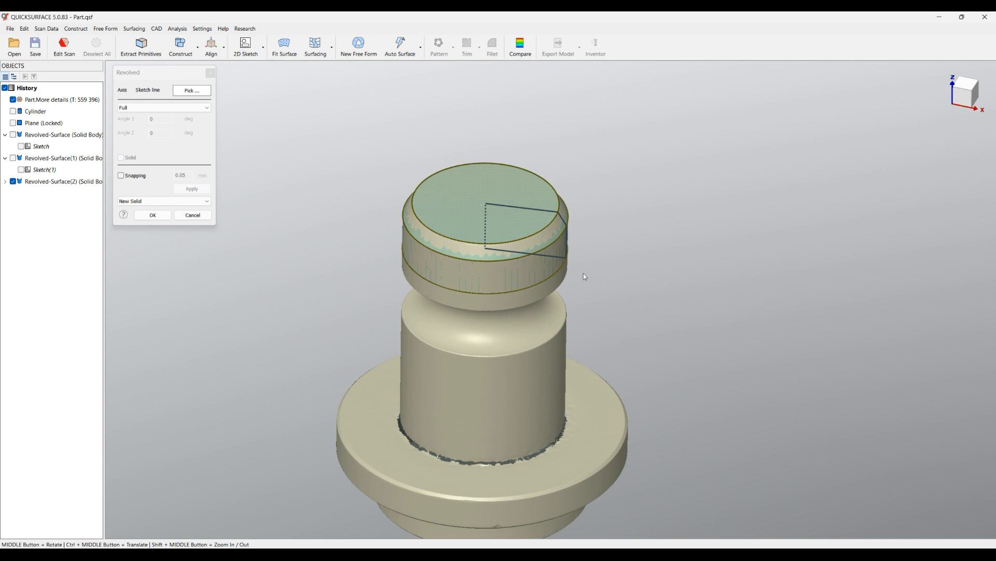
scroll(477, 229, up, 2)
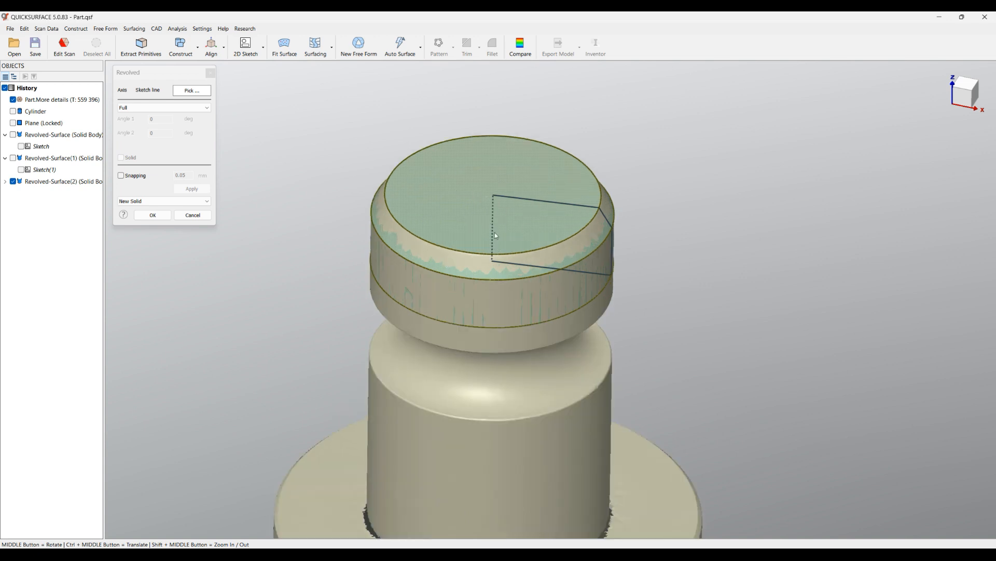
click(146, 214)
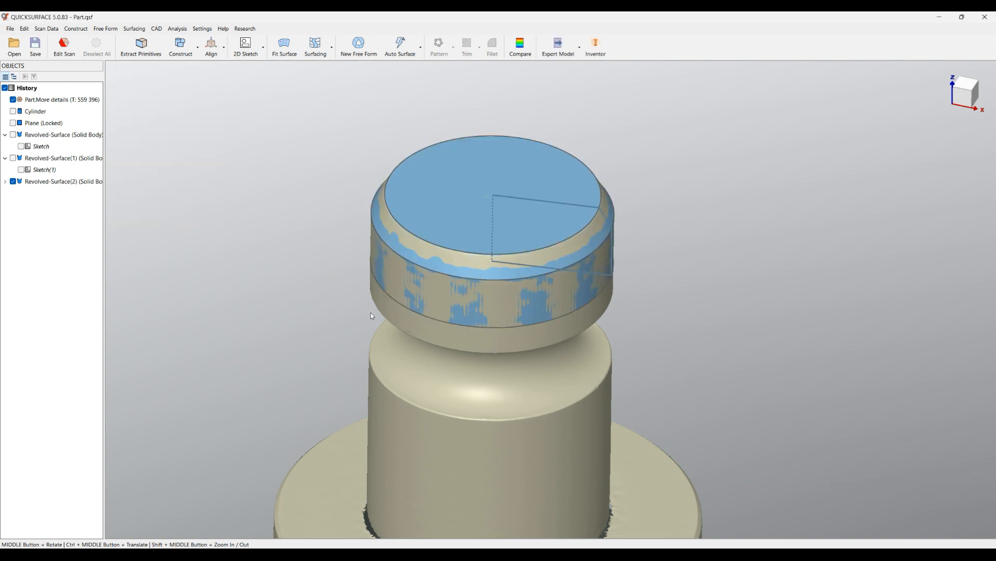
Hide the profile sketch Sketch(2) under the new revolved solid, leaving the solid and scan mesh displayed.
middle_drag(483, 328, 483, 295)
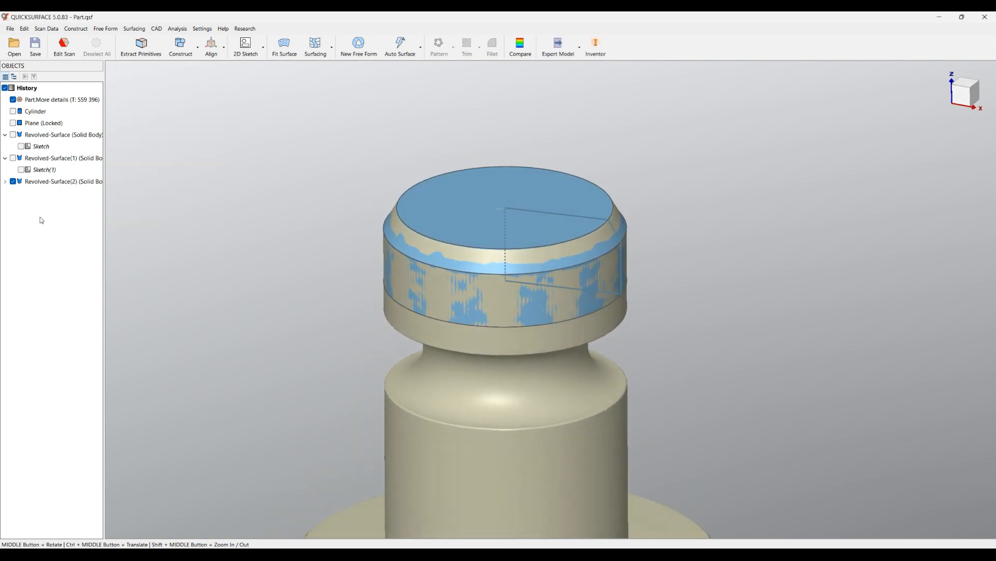
click(5, 182)
click(20, 193)
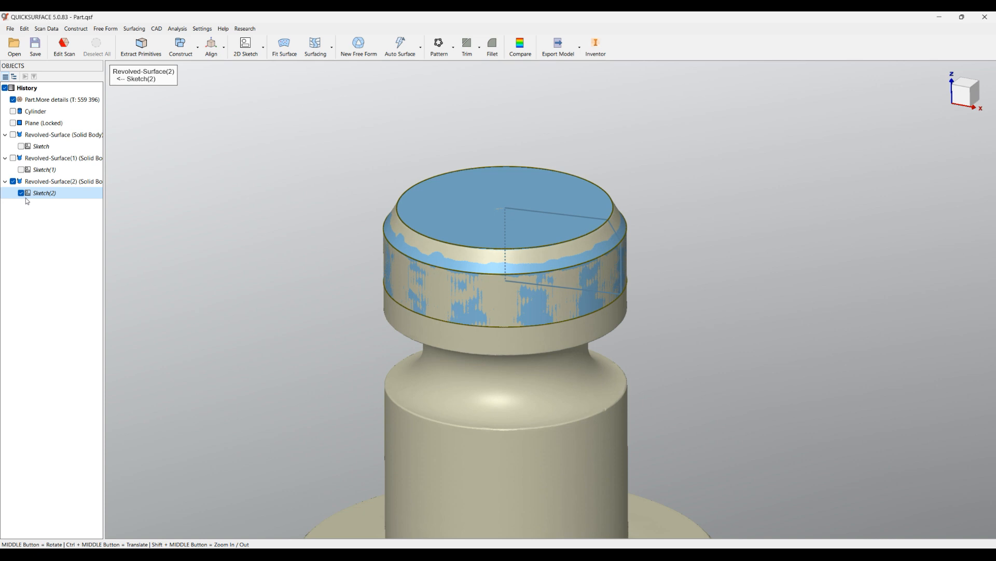
click(21, 193)
middle_drag(433, 266, 410, 294)
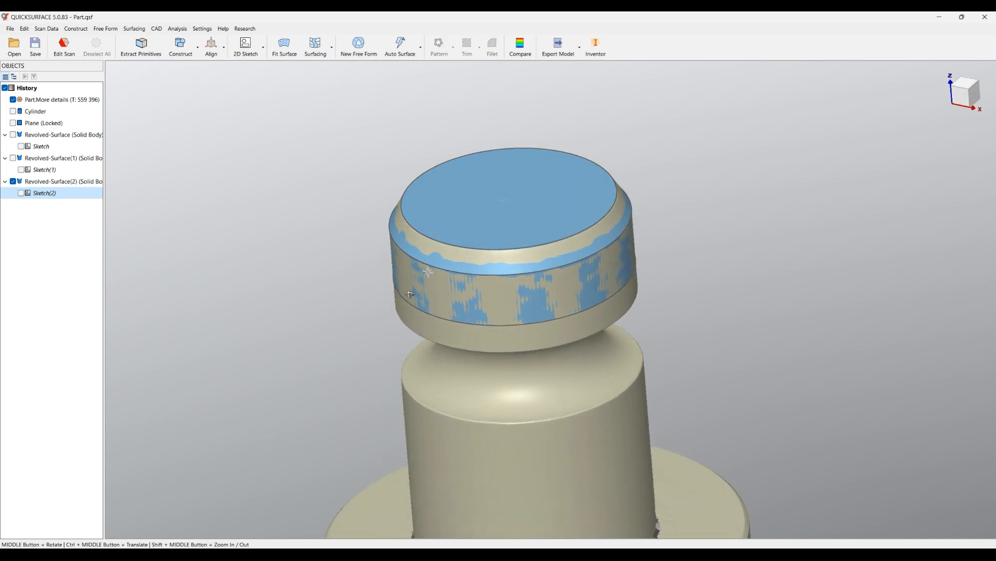
scroll(501, 260, up, 2)
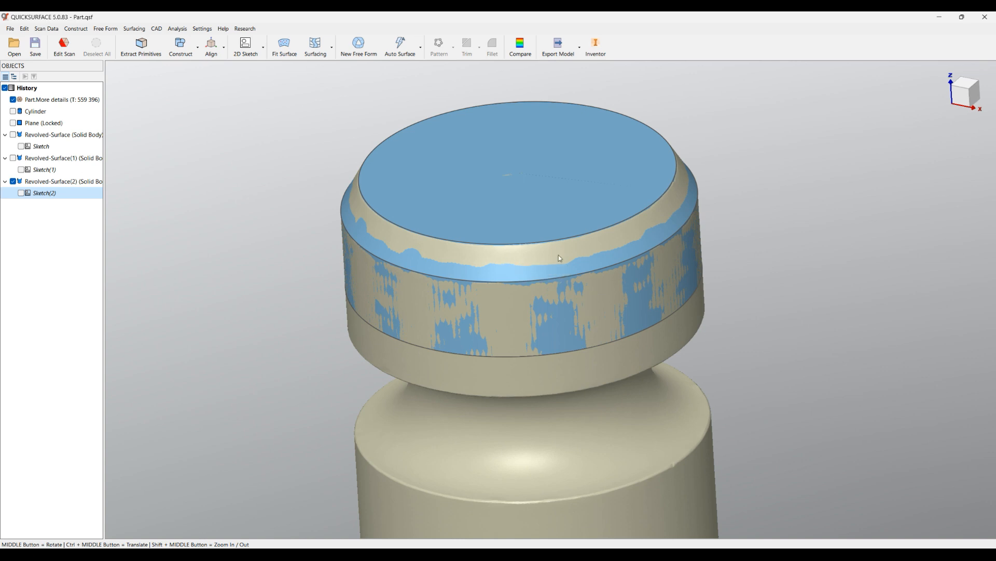
middle_drag(626, 242, 681, 229)
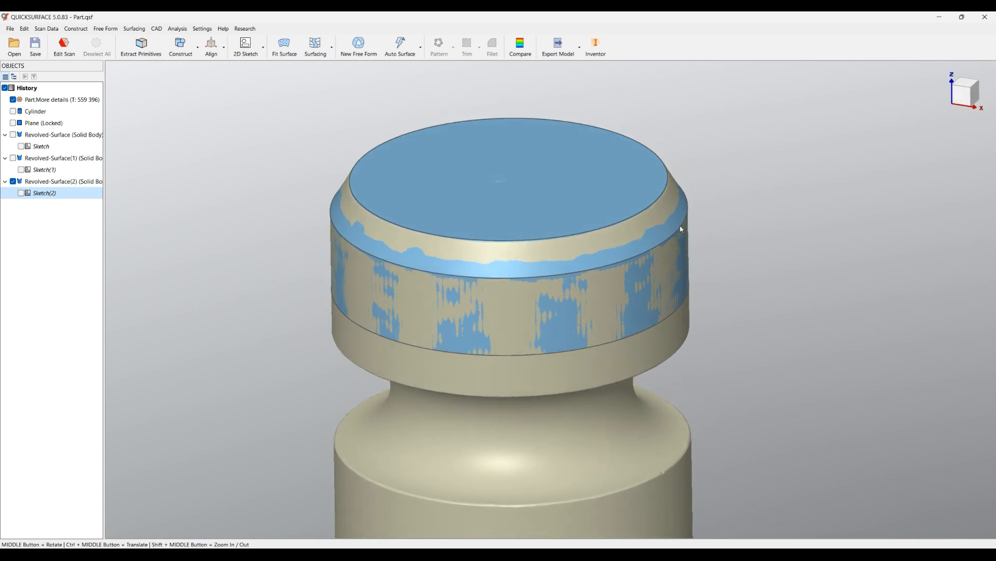
Open the recent file partial revolve.qsf without saving the changes to Part.qsf.
click(10, 29)
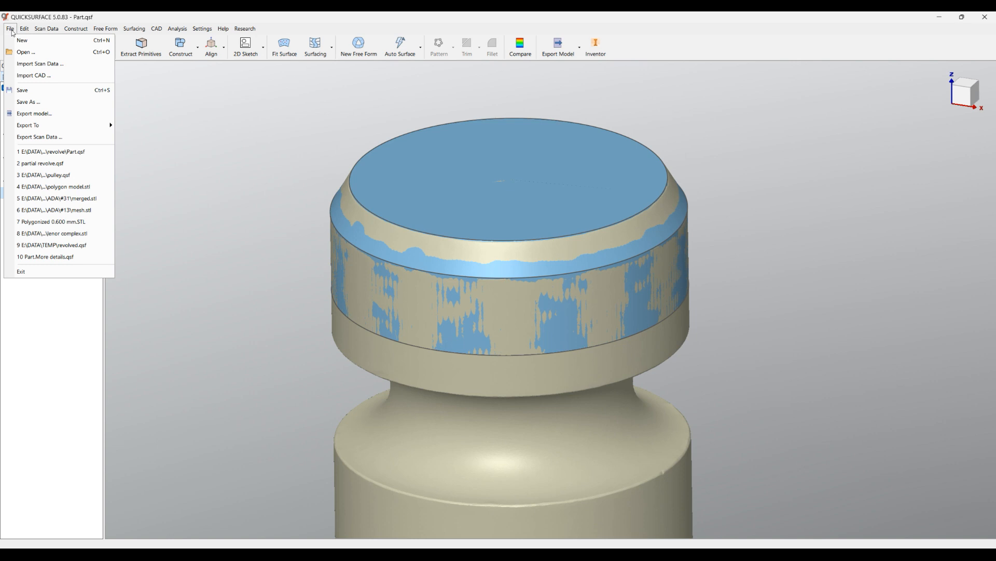
click(76, 164)
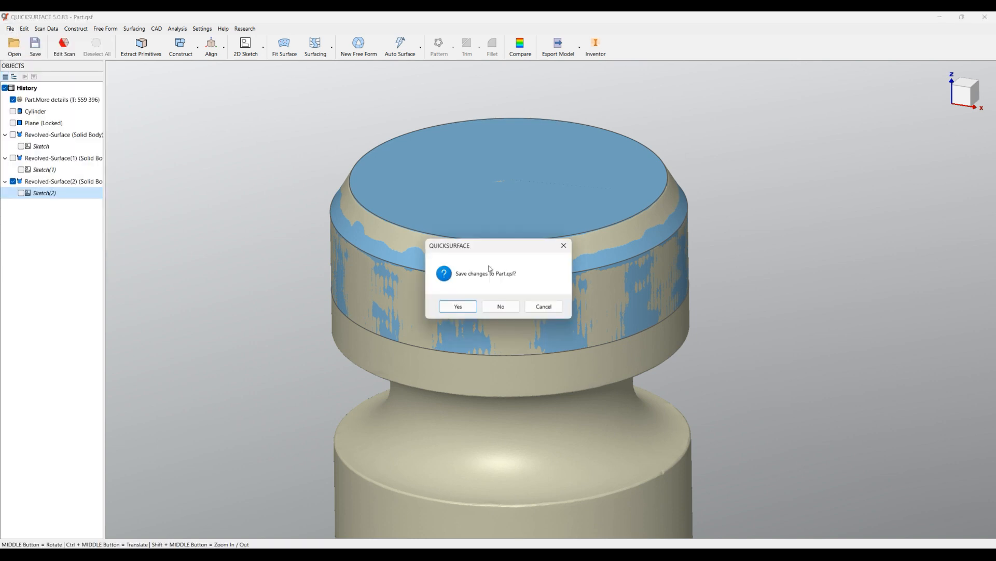
click(511, 309)
Display the coordinate system axes and grid together with the curved scan segment.
scroll(461, 226, down, 5)
middle_drag(468, 227, 614, 151)
scroll(435, 227, down, 2)
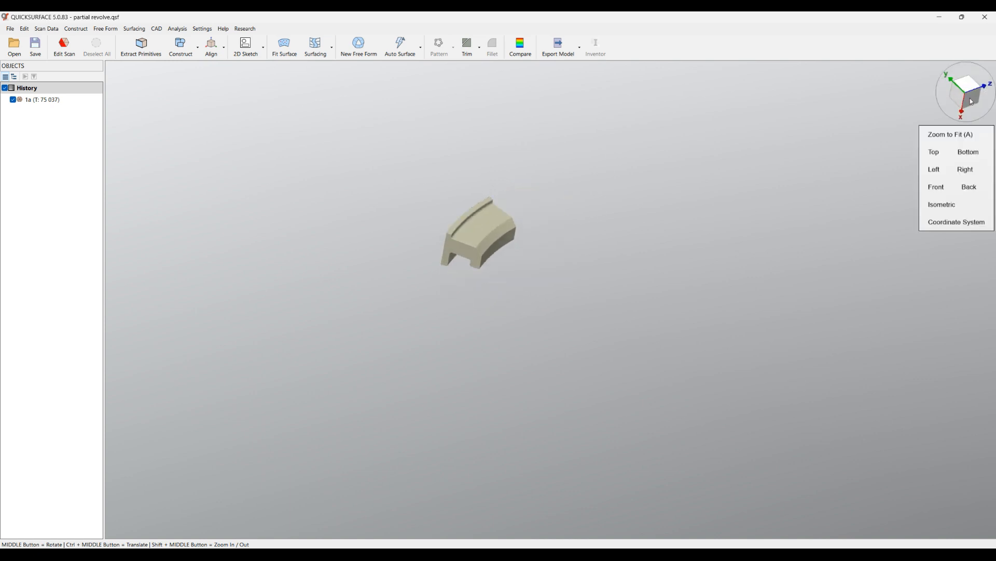
scroll(405, 223, up, 3)
middle_drag(456, 218, 419, 438)
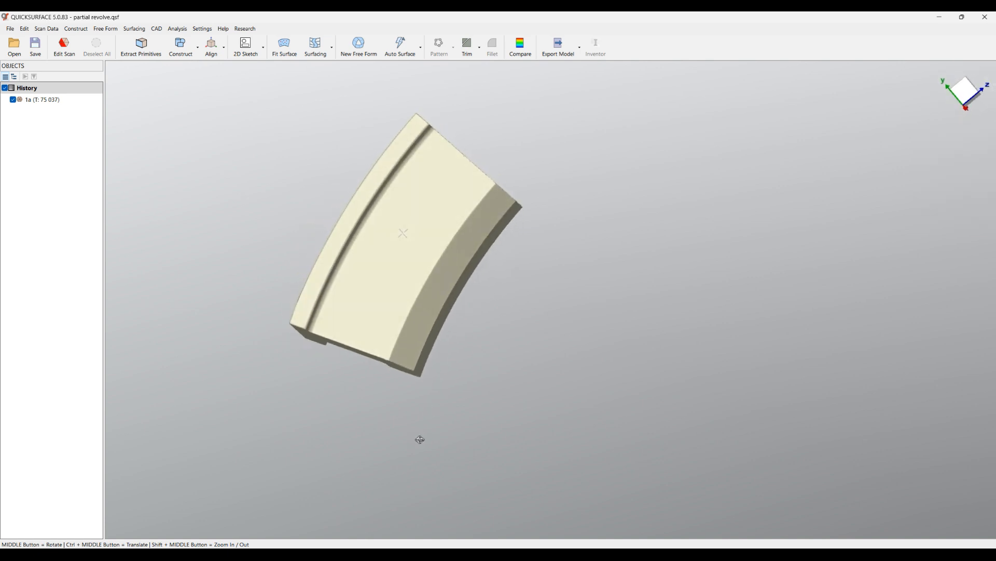
scroll(326, 212, down, 2)
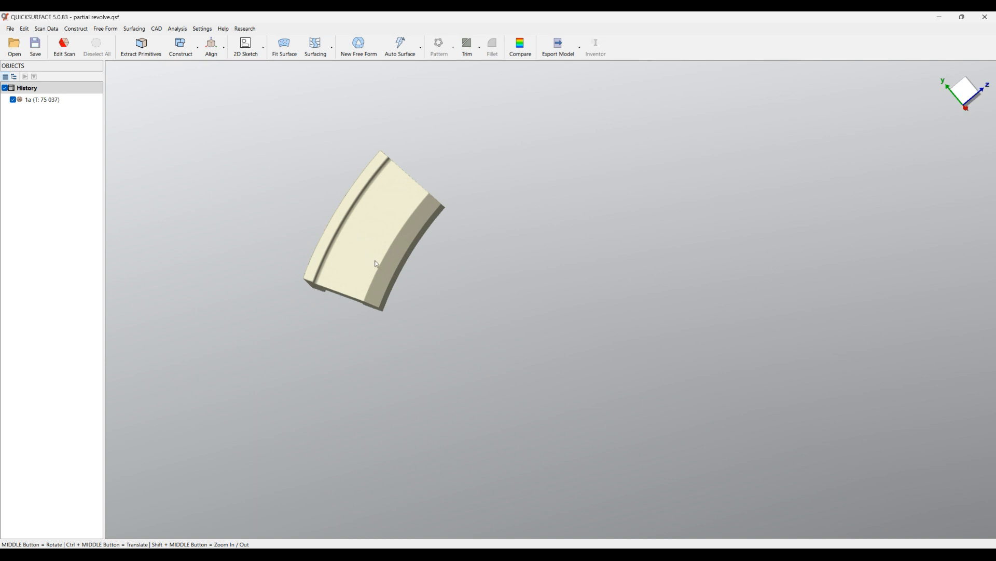
scroll(323, 231, down, 2)
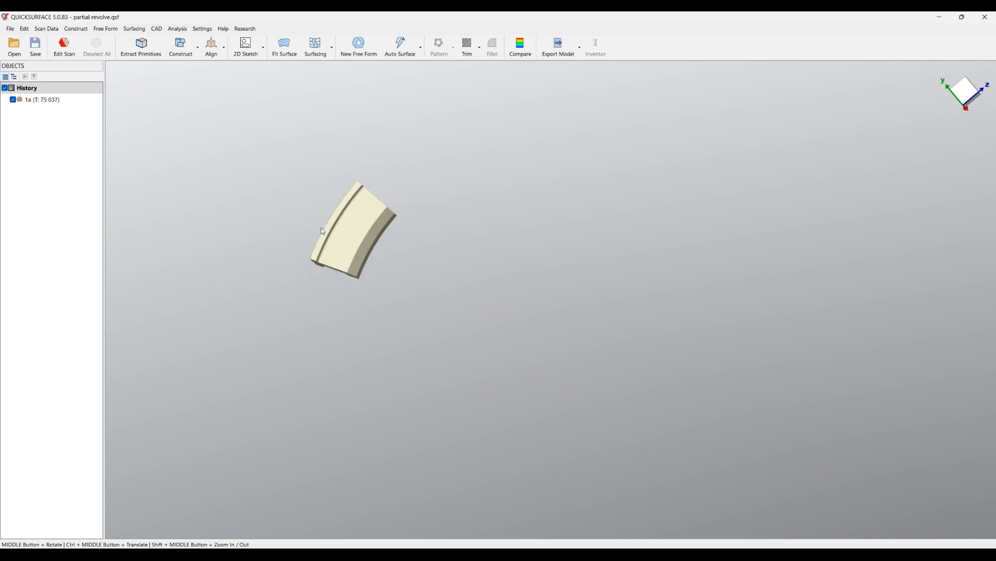
mouse_move(955, 110)
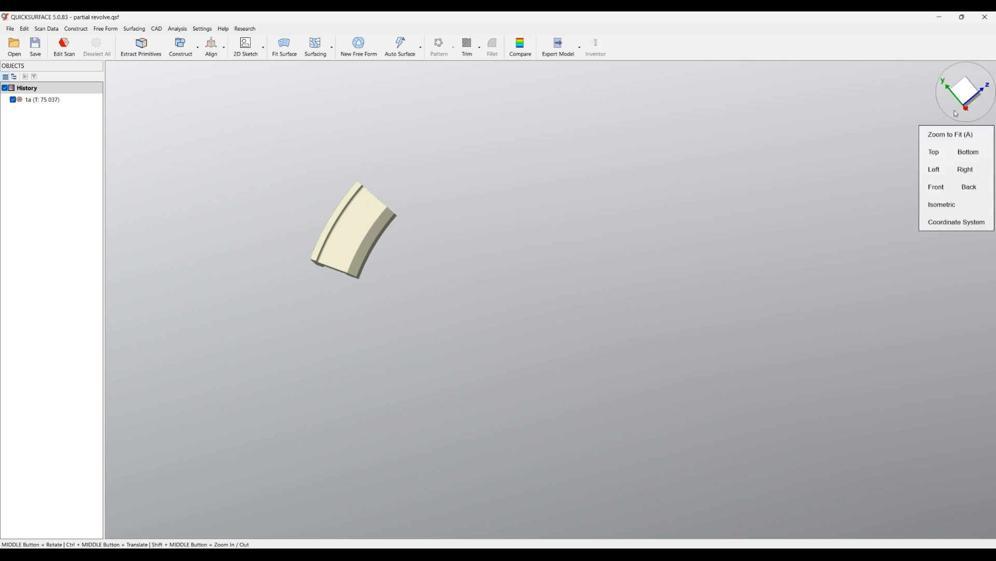
click(957, 222)
middle_drag(521, 262, 550, 308)
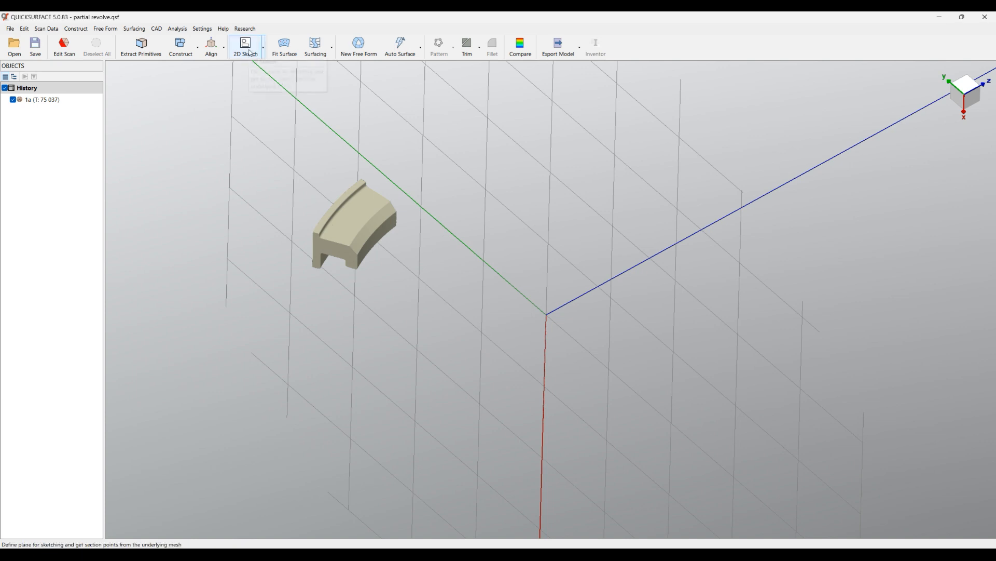
Start a 2D sketch for a revolved surface about the X axis, rotating the section plane to about 14.4 degrees through the scan segment.
click(249, 52)
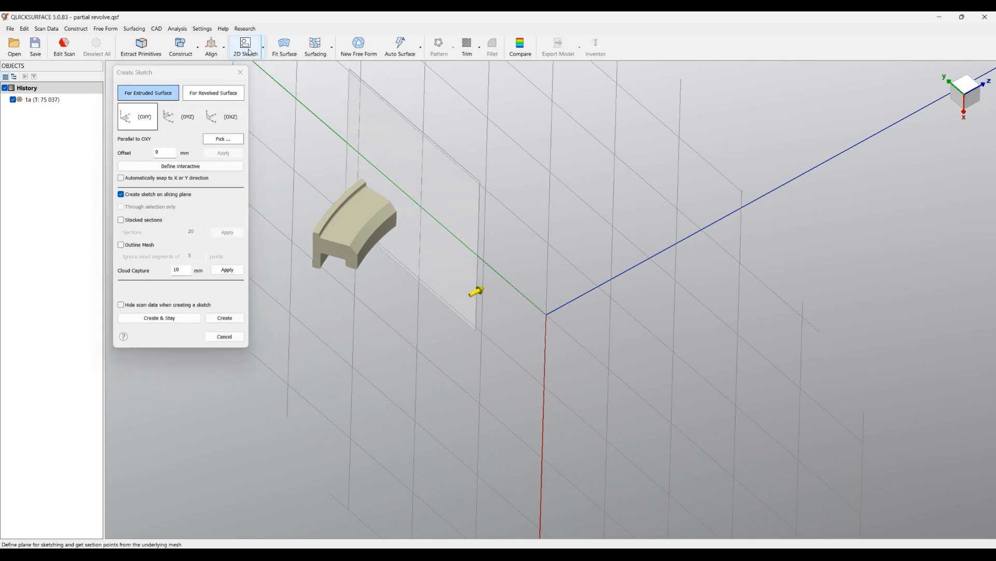
click(221, 94)
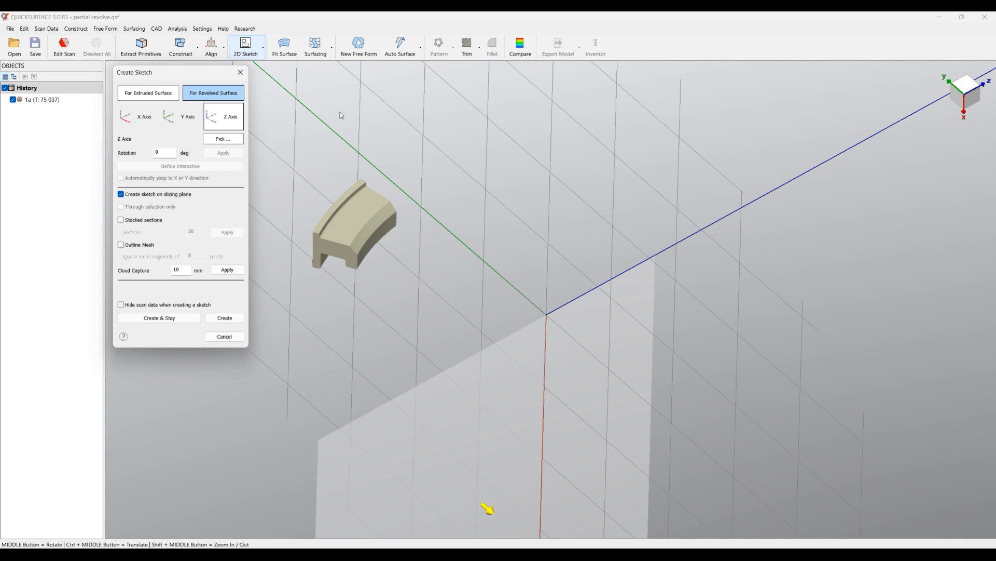
click(137, 119)
mouse_move(432, 200)
mouse_down()
mouse_move(423, 210)
mouse_move(445, 200)
mouse_move(413, 202)
mouse_move(396, 220)
mouse_move(412, 205)
mouse_move(402, 207)
mouse_move(426, 207)
mouse_up()
scroll(362, 202, up, 4)
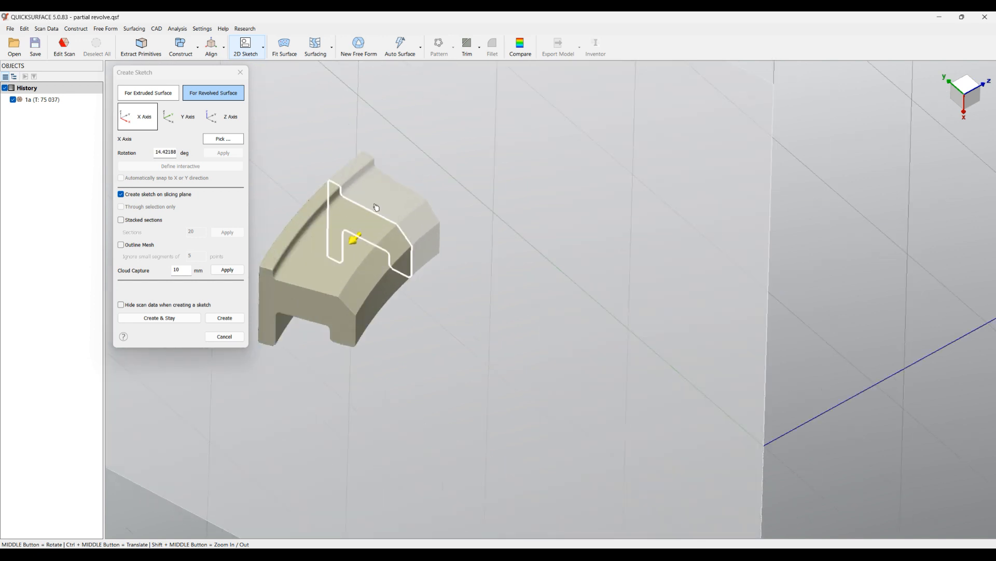
Create the revolve sketch on the current section plane and hide scan mesh 1a, leaving only the section points.
click(241, 320)
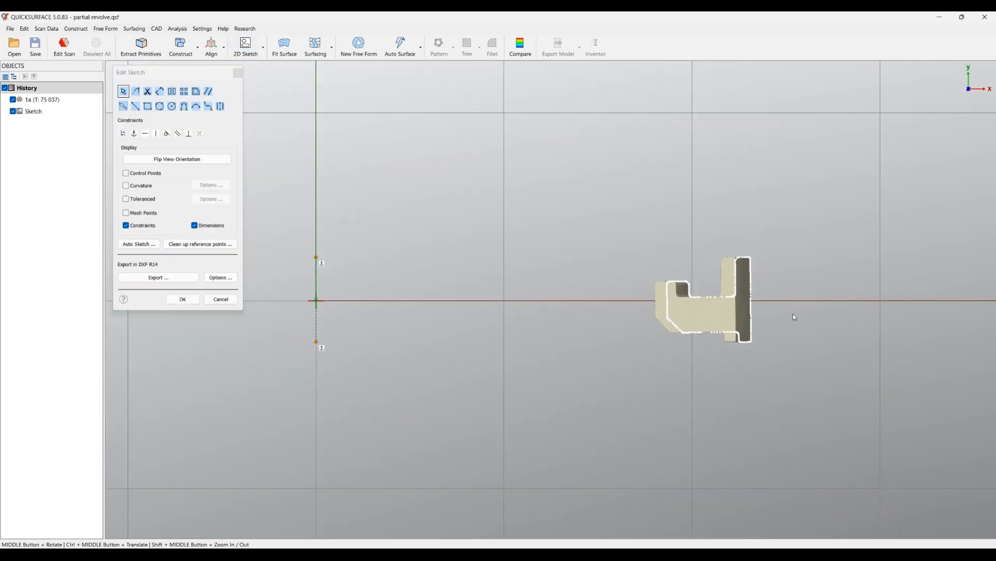
scroll(778, 312, up, 5)
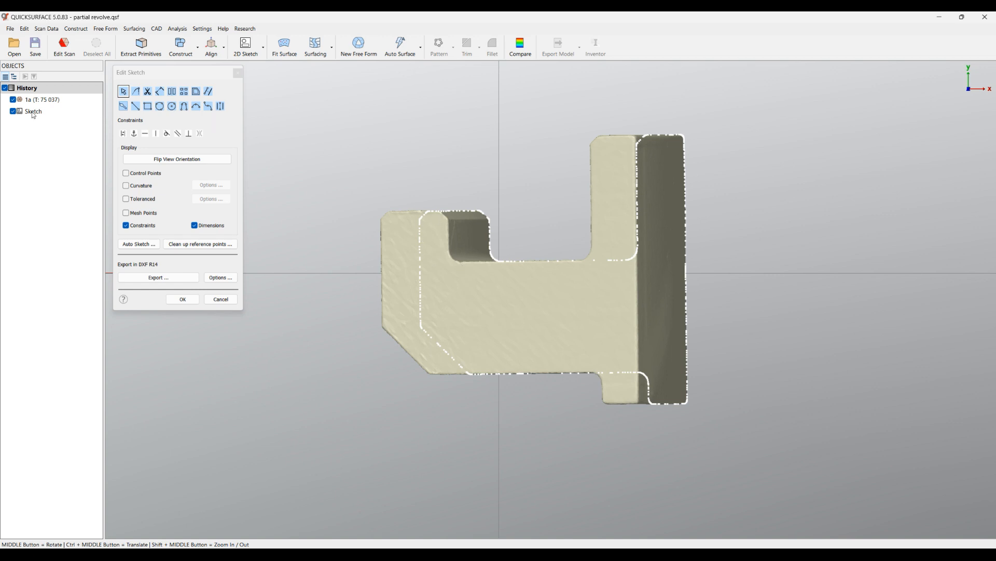
click(13, 100)
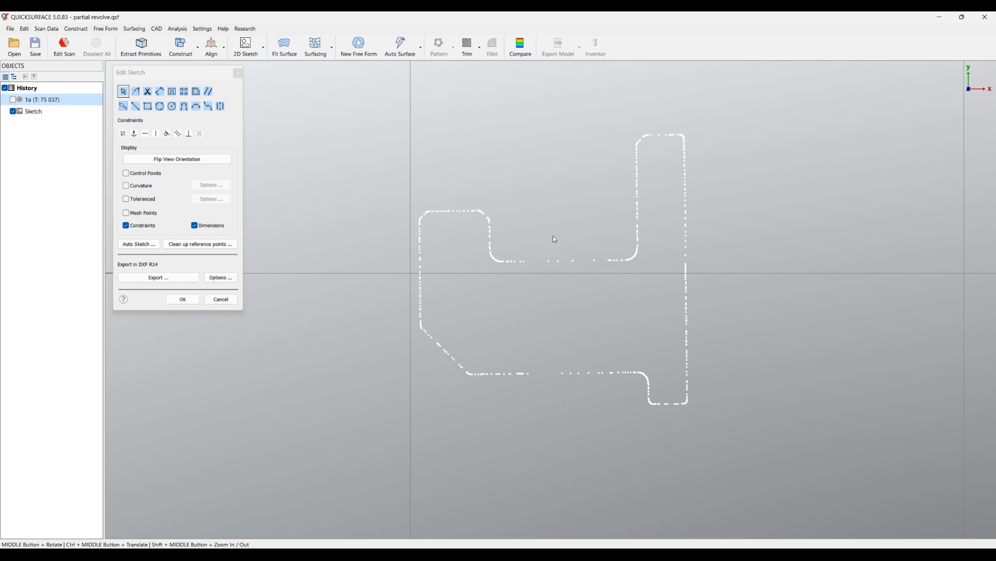
Fit a separate straight line to each of the eleven straight edges of the section, including the slanted corner.
mouse_move(447, 225)
mouse_down()
mouse_move(402, 237)
mouse_move(438, 290)
mouse_up()
mouse_move(452, 327)
mouse_down()
mouse_move(416, 338)
mouse_move(471, 379)
mouse_up()
click(473, 380)
click(615, 373)
click(642, 387)
click(690, 403)
click(682, 317)
click(666, 136)
click(631, 164)
click(542, 266)
click(507, 253)
click(474, 200)
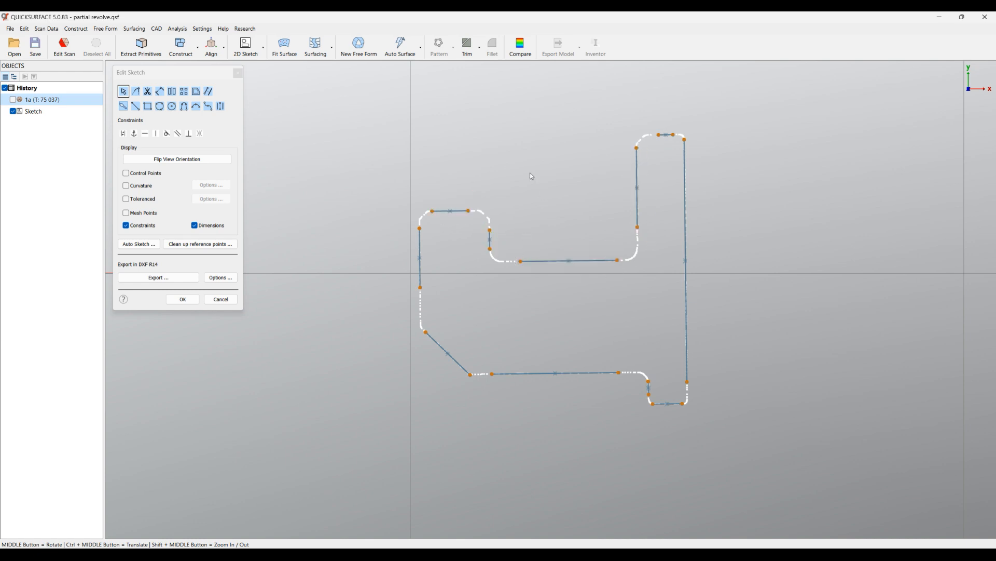
Join the neighbouring fitted lines at sharp corners into one closed profile and finish the sketch.
drag(461, 172, 398, 246)
mouse_move(448, 173)
mouse_down()
mouse_move(509, 235)
mouse_move(465, 257)
mouse_move(514, 267)
mouse_up()
drag(665, 285, 657, 209)
mouse_move(654, 162)
mouse_down()
mouse_move(657, 122)
mouse_move(700, 139)
mouse_up()
mouse_move(711, 343)
ctrl+middle_down()
mouse_move(696, 314)
mouse_move(684, 223)
ctrl+middle_up()
mouse_move(686, 238)
mouse_down()
mouse_move(661, 285)
mouse_move(646, 273)
mouse_move(632, 296)
mouse_move(575, 256)
mouse_move(617, 233)
mouse_up()
drag(489, 238, 479, 267)
drag(441, 230, 406, 195)
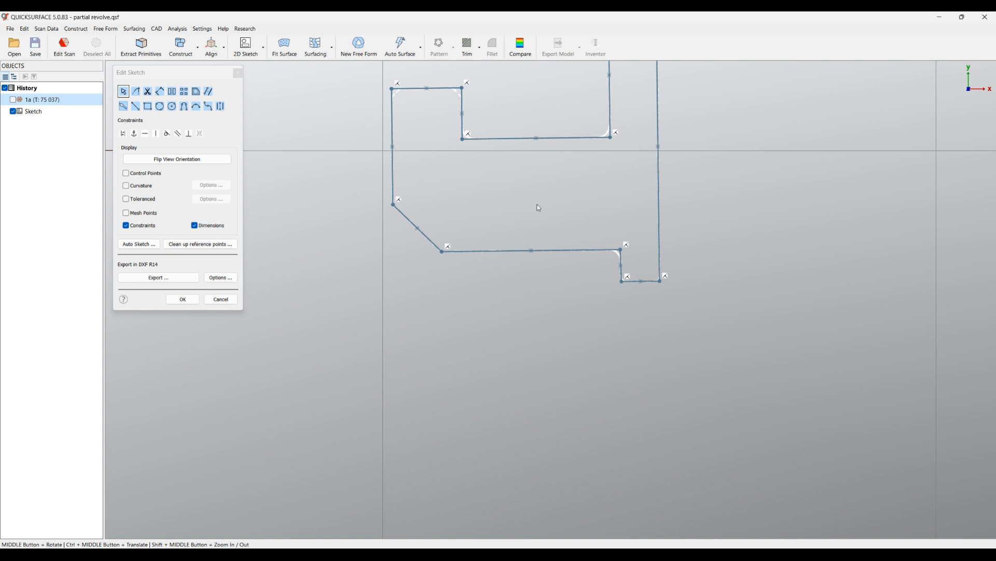
ctrl+middle_drag(537, 207, 640, 318)
scroll(608, 280, down, 7)
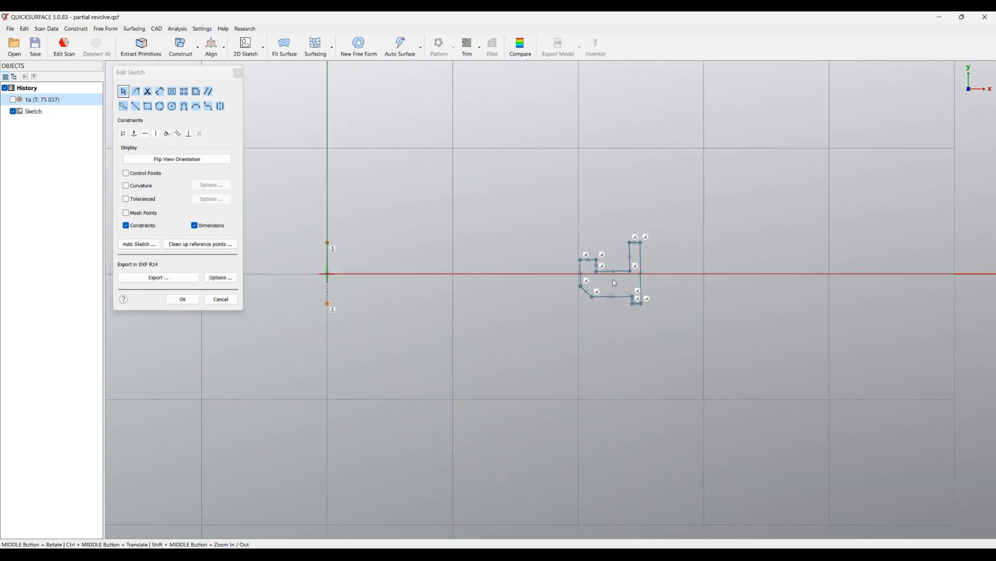
ctrl+middle_drag(485, 291, 523, 303)
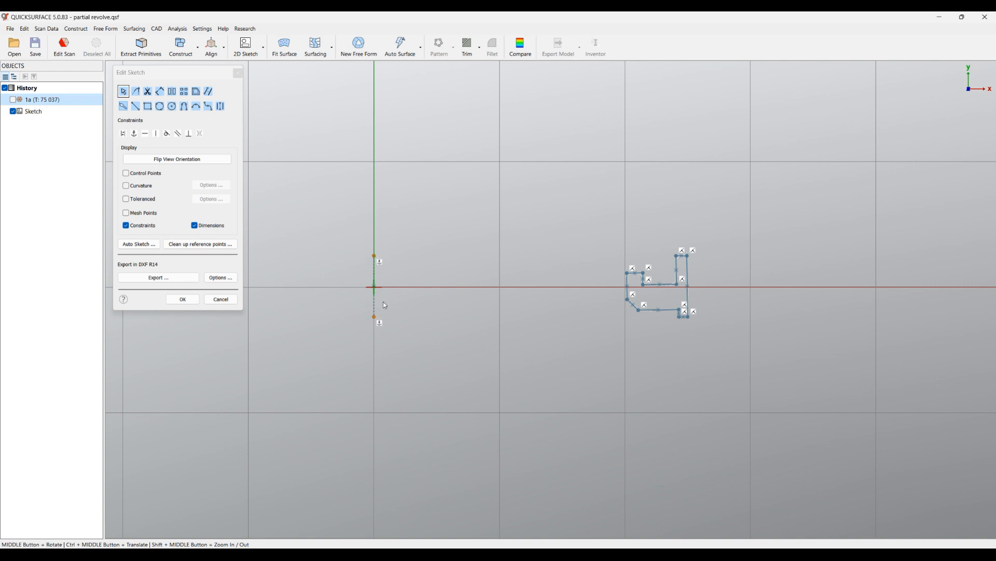
click(183, 299)
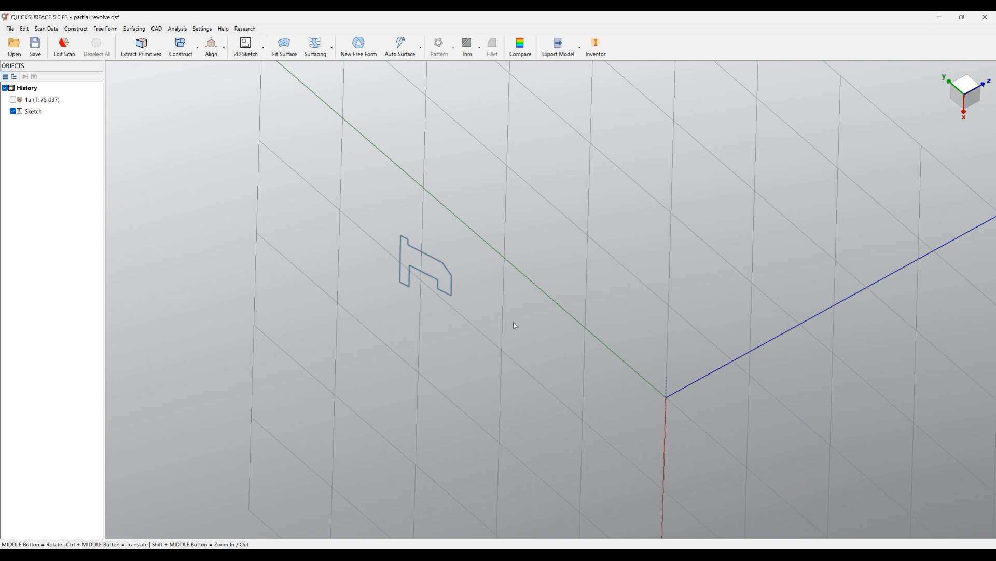
Revolve the closed profile sketch fully about its axis into a new solid ring and display scan mesh 1a again.
click(451, 283)
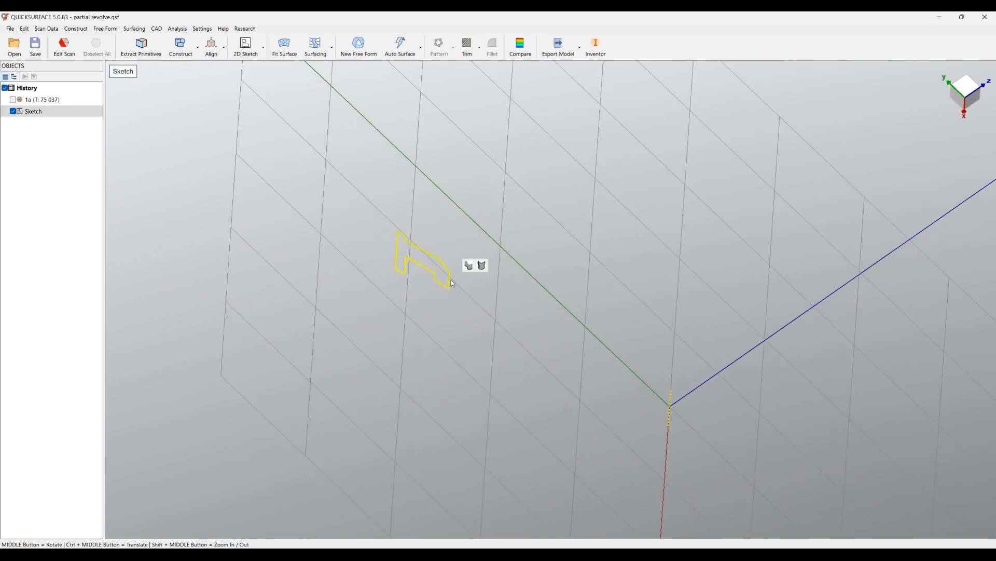
click(481, 265)
middle_drag(521, 316, 534, 238)
click(138, 216)
middle_drag(505, 323, 670, 382)
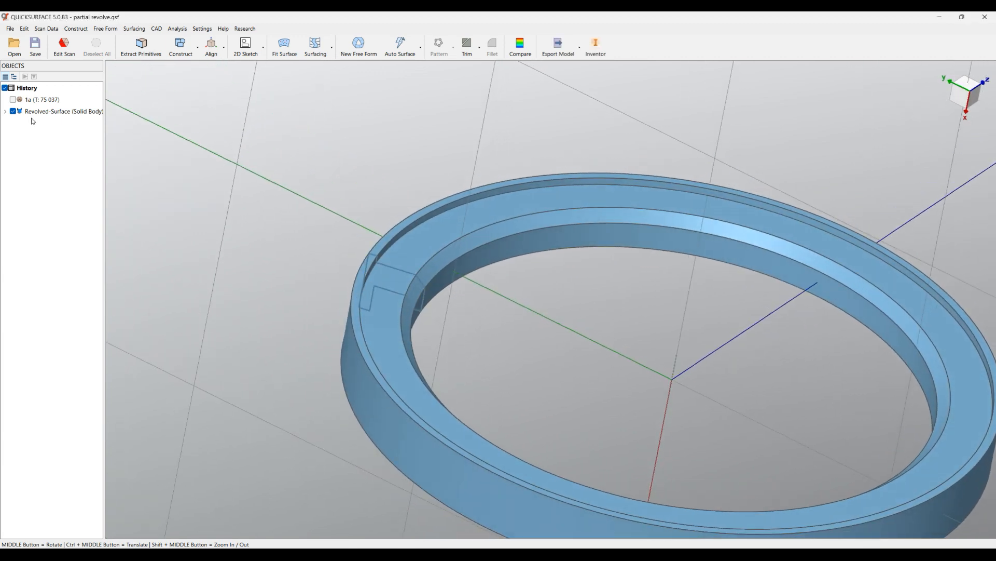
click(13, 99)
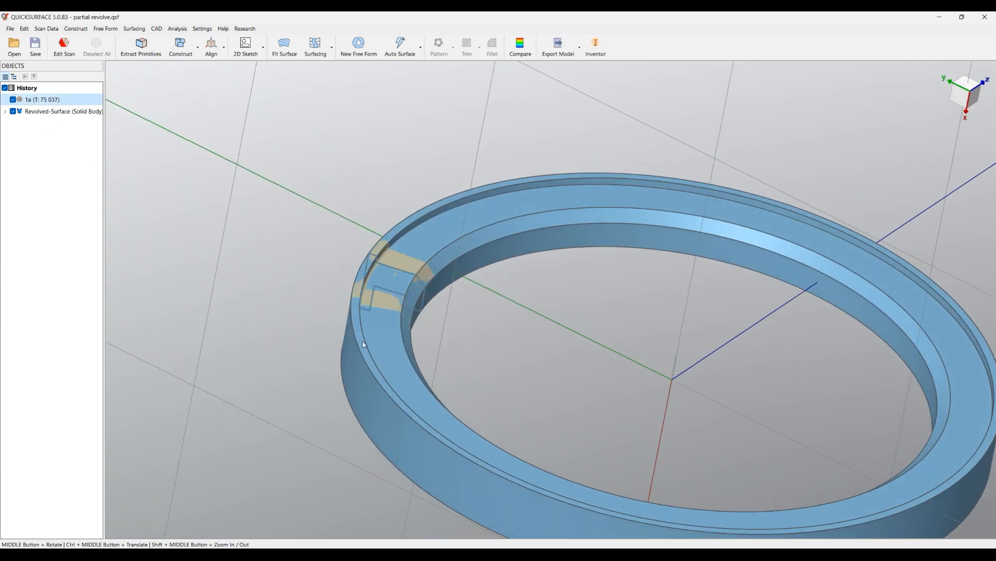
middle_drag(530, 420, 446, 380)
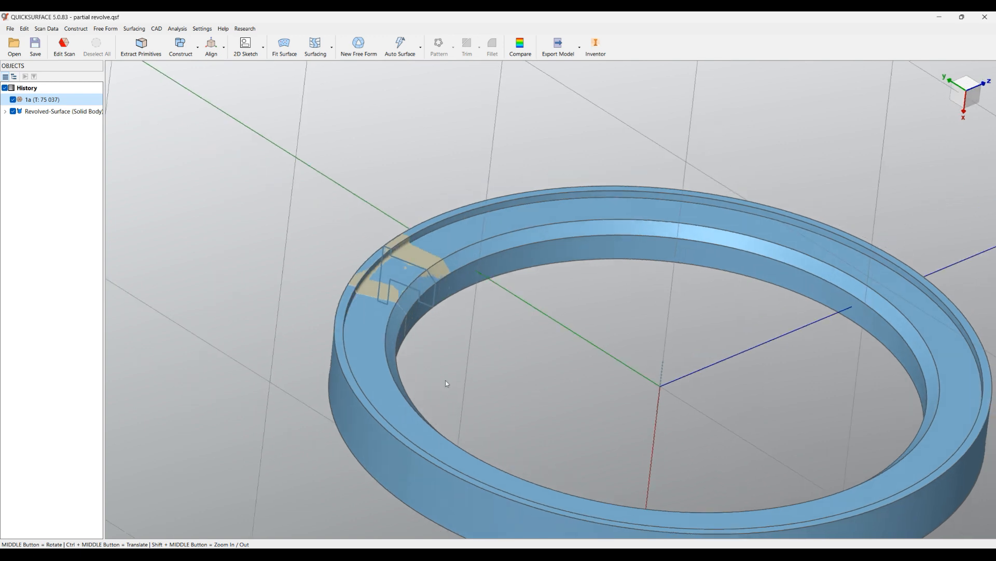
Edit the revolved solid and change it from a full to a partial revolve.
click(8, 114)
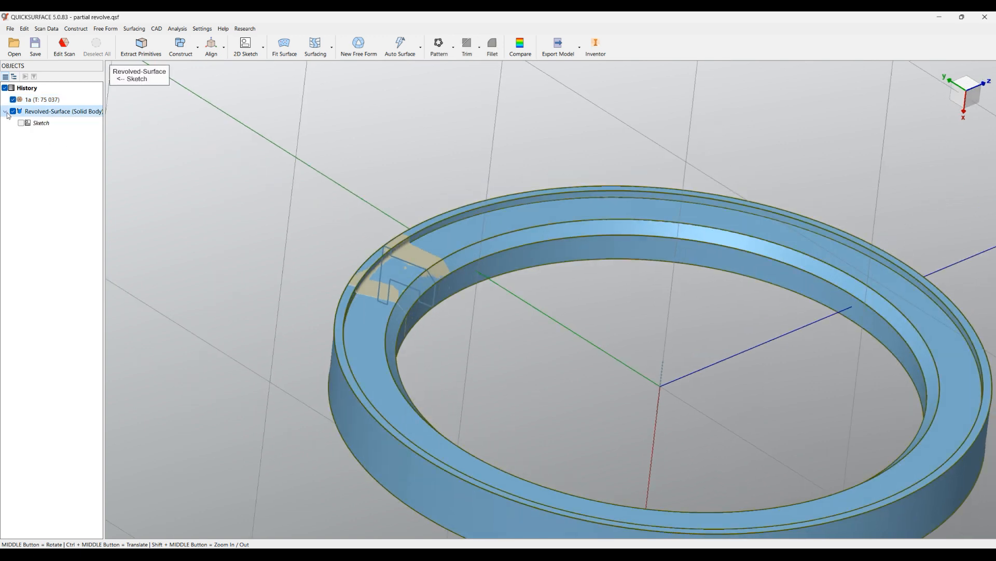
right_click(45, 116)
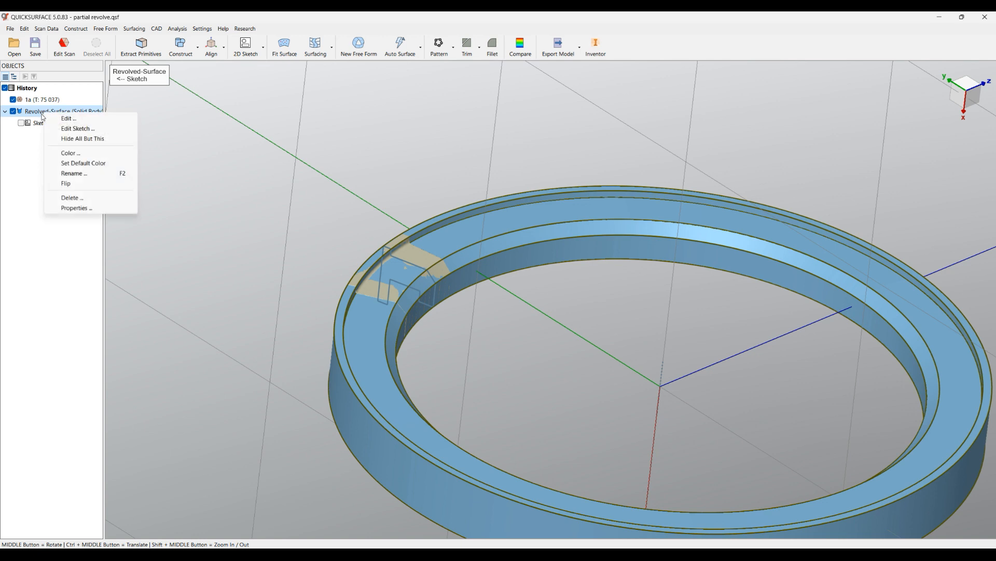
click(71, 119)
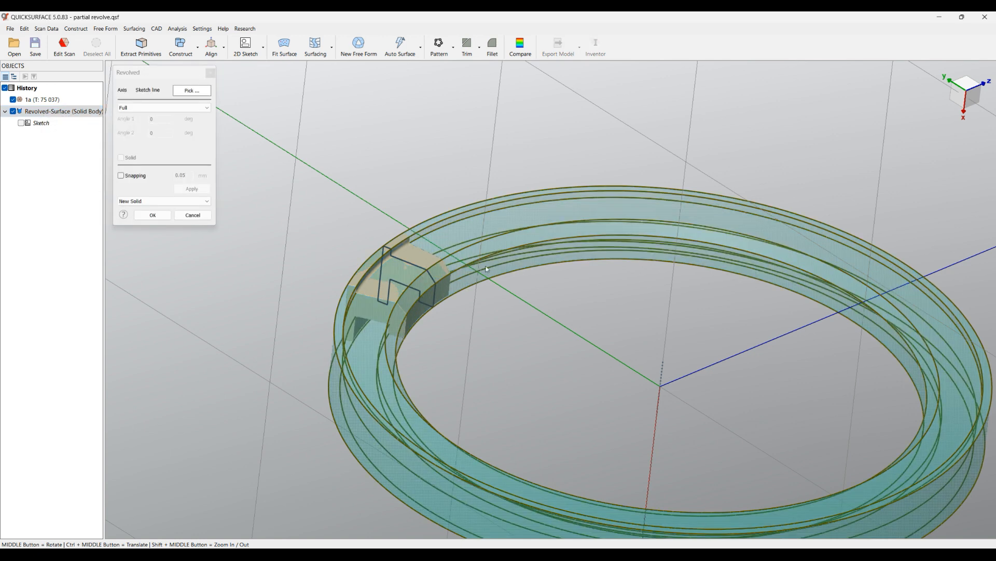
scroll(460, 267, down, 3)
middle_drag(521, 326, 518, 362)
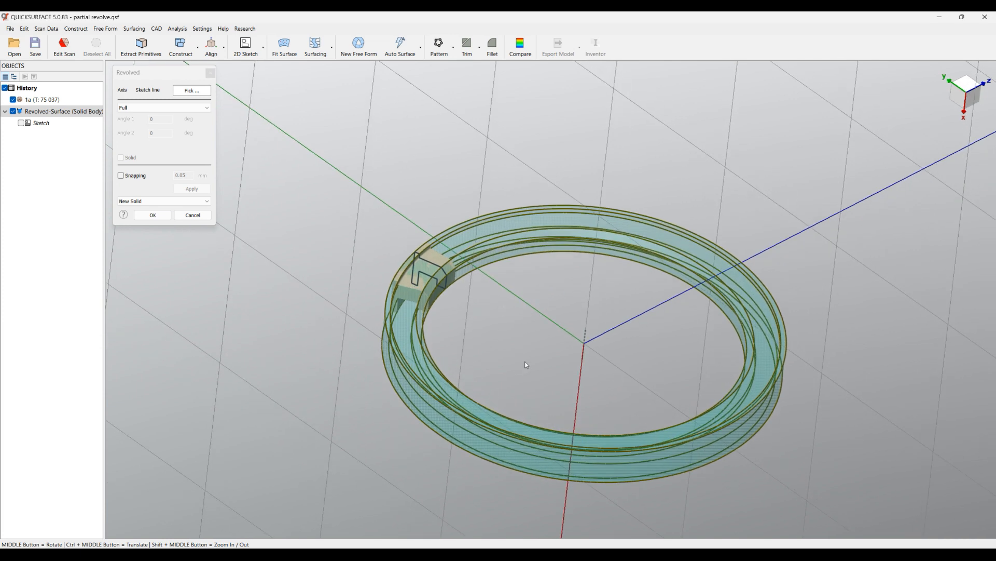
click(151, 108)
click(134, 123)
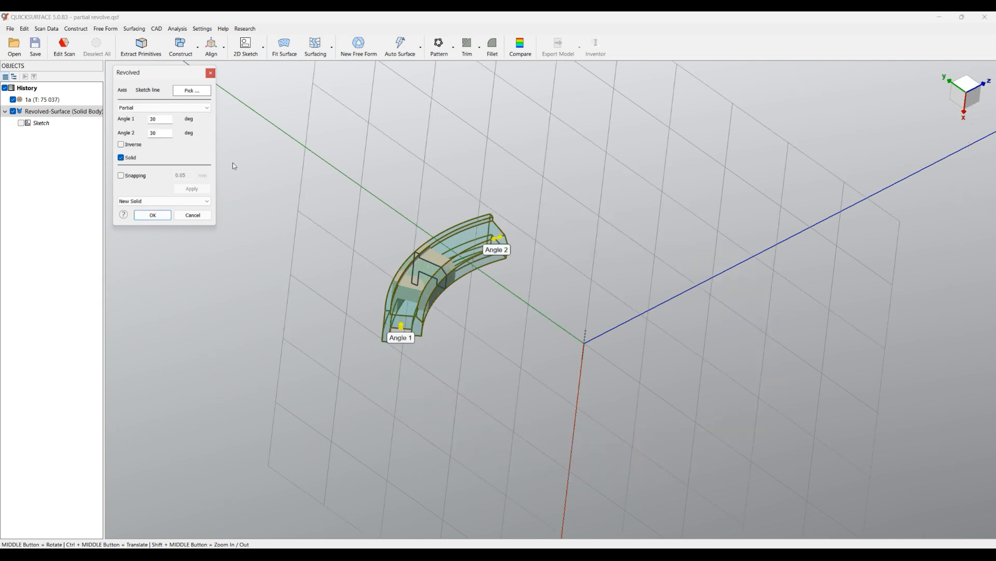
middle_drag(427, 237, 423, 275)
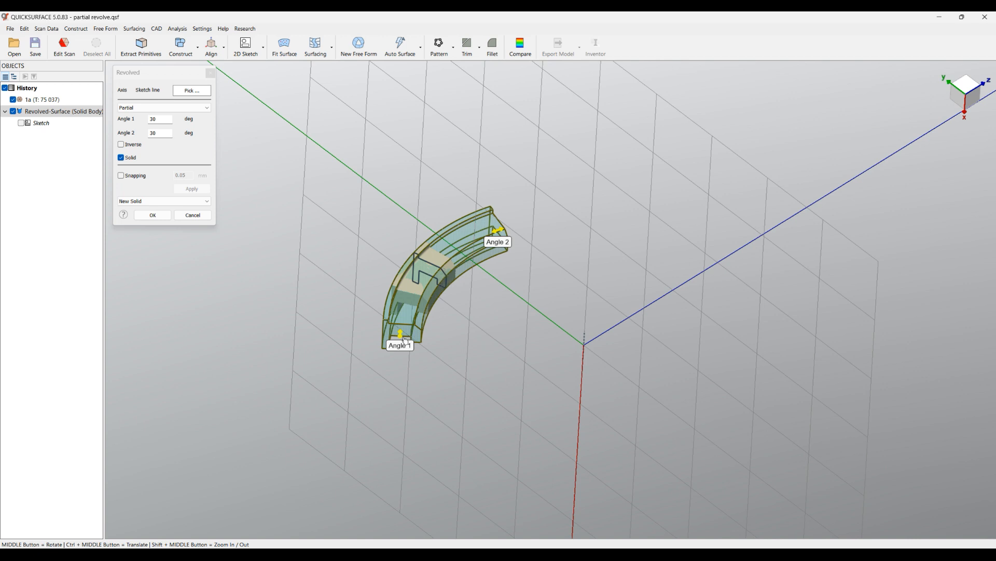
Extend Angle 1 of the partial revolve to about 44.8 degrees and hide the coordinate system.
drag(404, 349, 418, 382)
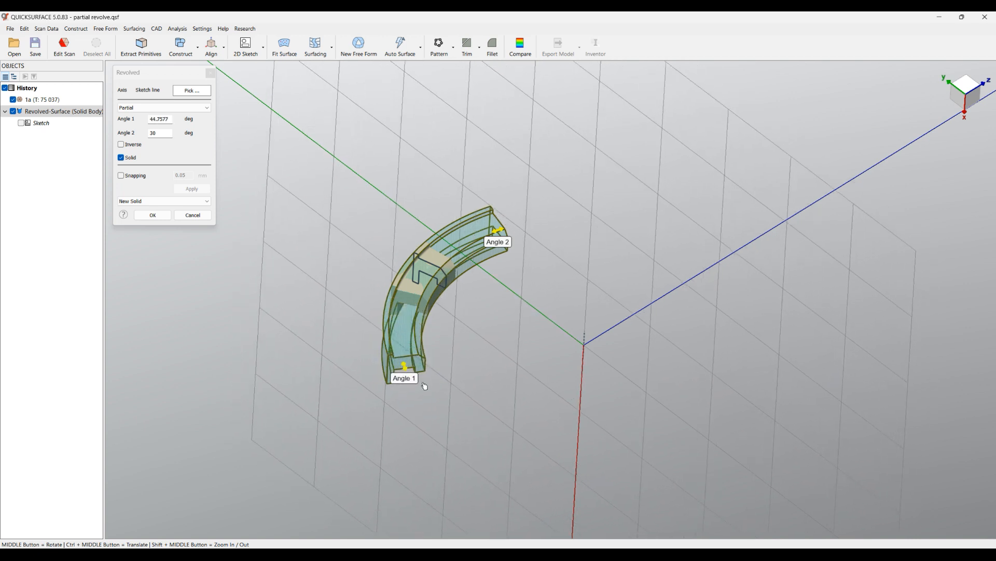
mouse_move(966, 102)
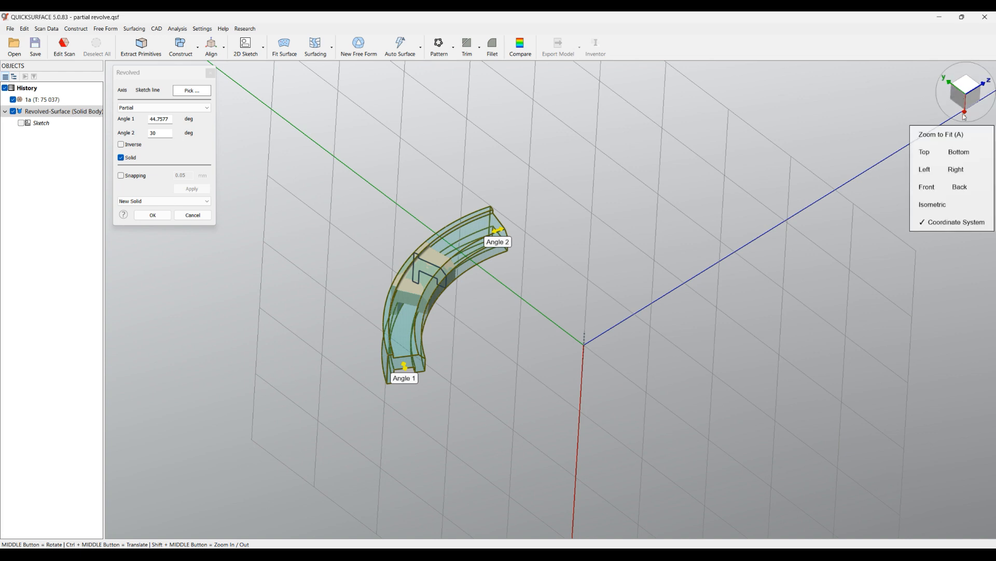
click(956, 221)
middle_drag(575, 275, 462, 270)
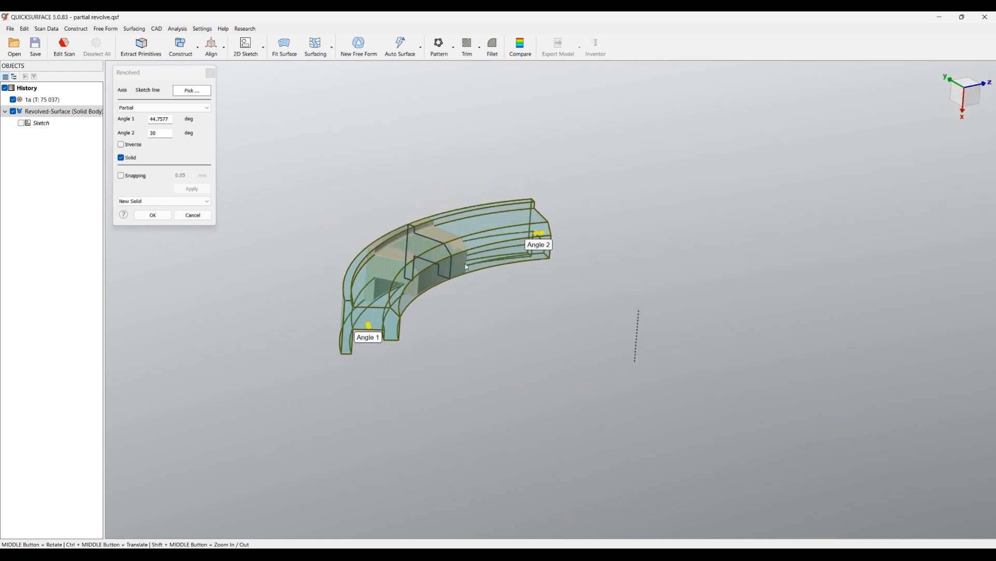
middle_drag(632, 365, 415, 396)
Pull Angle 1 back to the end of the scan segment and set it to 15 degrees.
drag(341, 346, 449, 255)
drag(156, 119, 227, 120)
key(BackSpace)
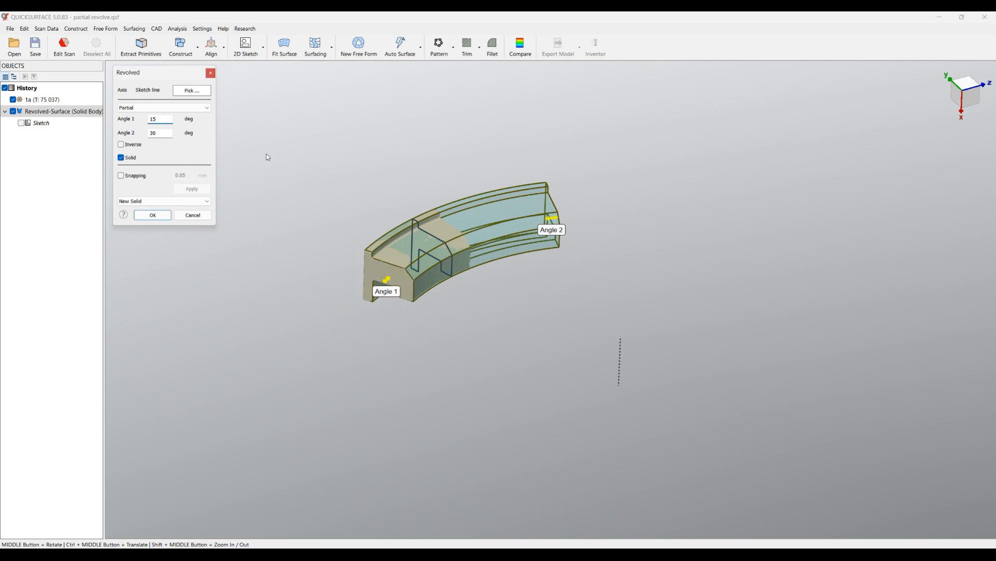
Shorten the Angle 2 side to the other end of the scan segment and set it to 6 degrees.
scroll(386, 294, up, 2)
middle_drag(673, 321, 476, 341)
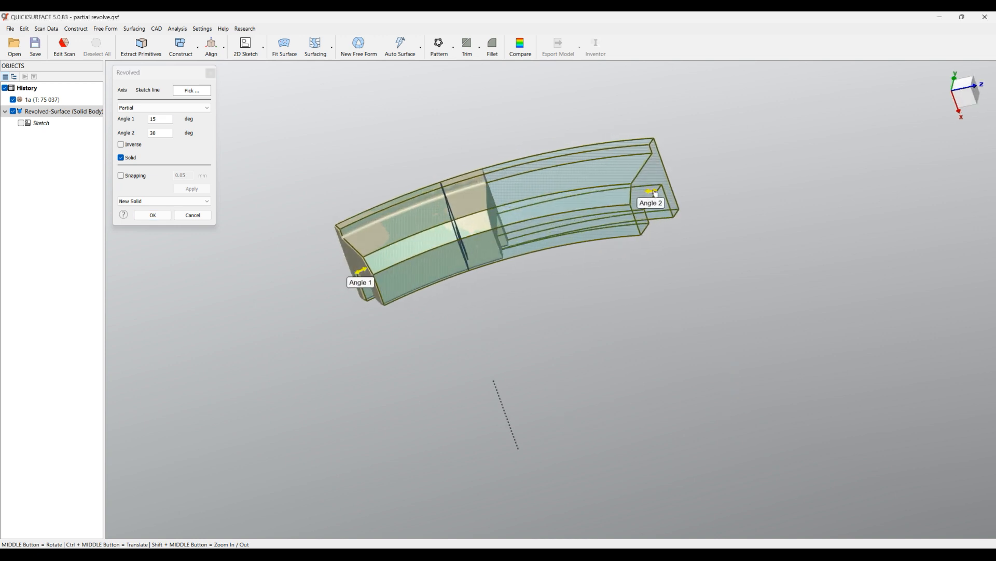
drag(655, 191, 490, 220)
scroll(491, 218, up, 4)
middle_drag(491, 218, 388, 264)
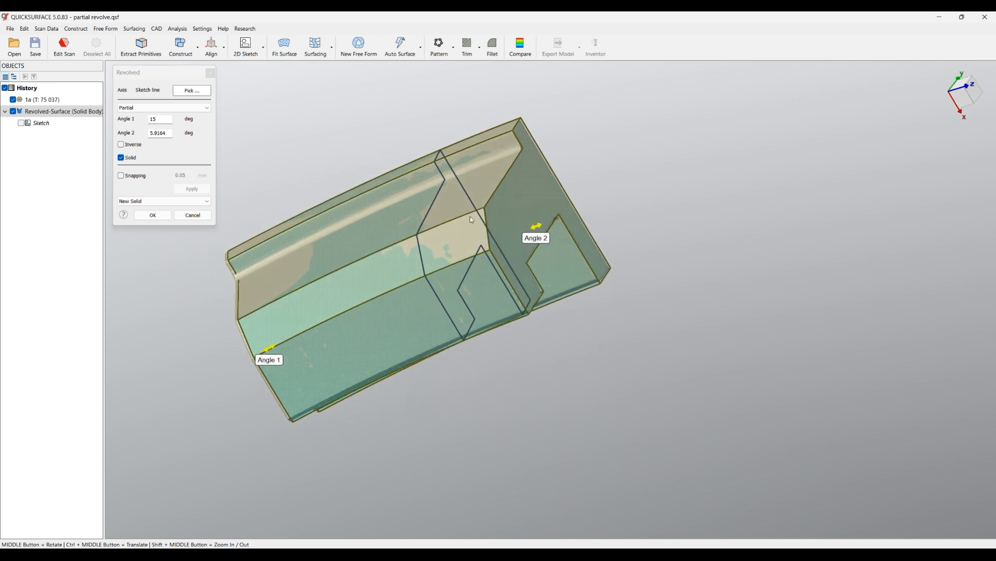
double_click(158, 133)
text(6)
Enable snapping with a 0.05 mm tolerance and snap Angle 1 to the scan's end face at about 15.24 degrees.
middle_drag(355, 155, 542, 160)
scroll(540, 168, down, 3)
scroll(386, 230, up, 2)
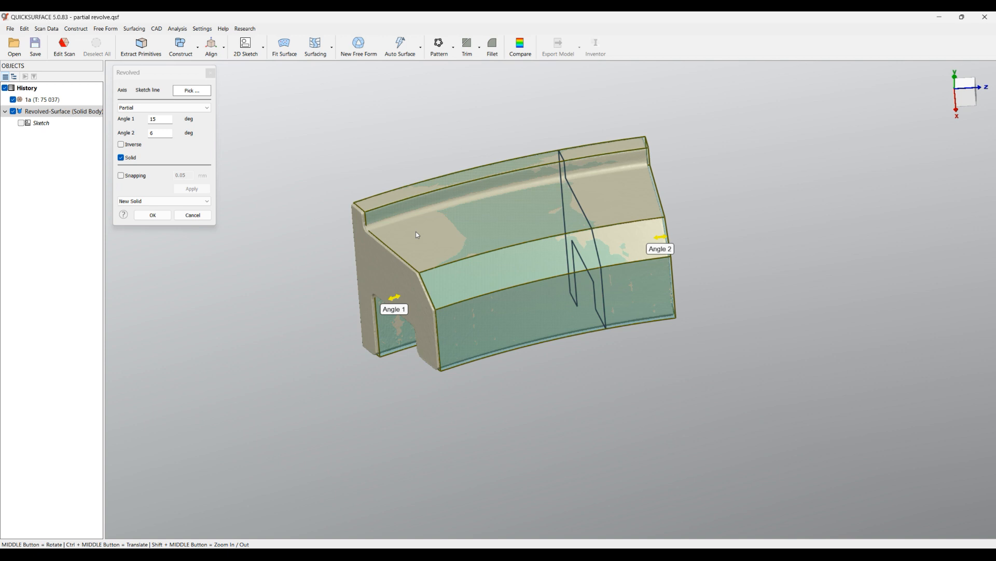
middle_drag(446, 277, 492, 290)
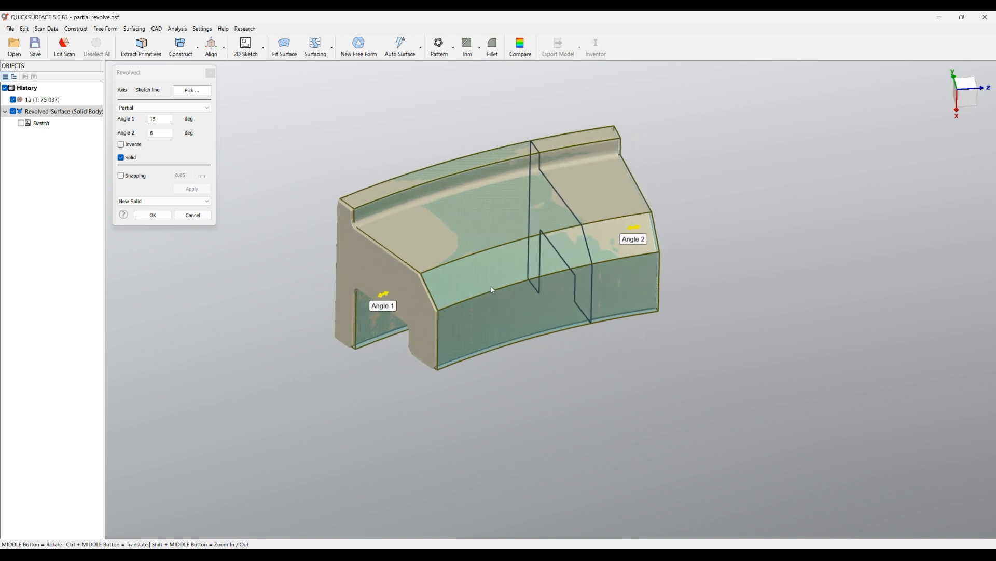
click(122, 175)
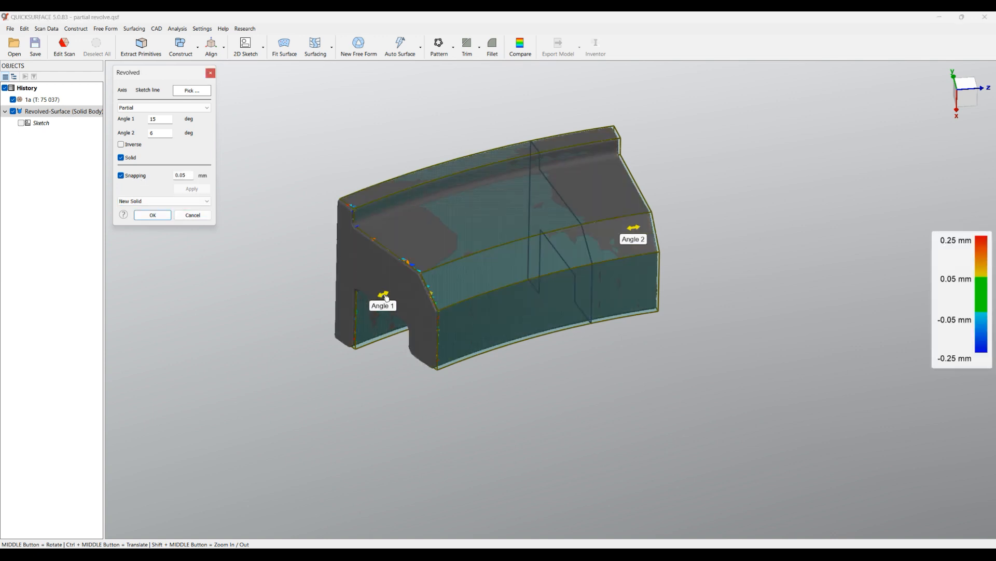
mouse_move(387, 298)
mouse_down()
mouse_move(240, 376)
mouse_move(347, 340)
mouse_move(338, 343)
mouse_move(354, 293)
mouse_move(383, 282)
mouse_move(390, 290)
mouse_move(379, 283)
mouse_up()
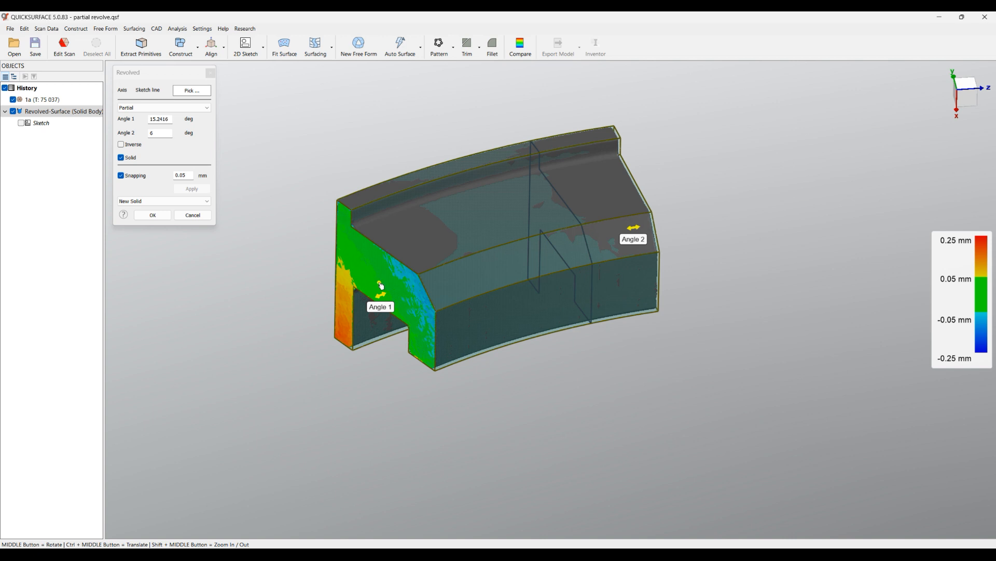
Snap Angle 2 to the scan's opposite end face at about 5.85 degrees and accept the partial revolve.
middle_drag(499, 433, 355, 349)
drag(606, 262, 601, 257)
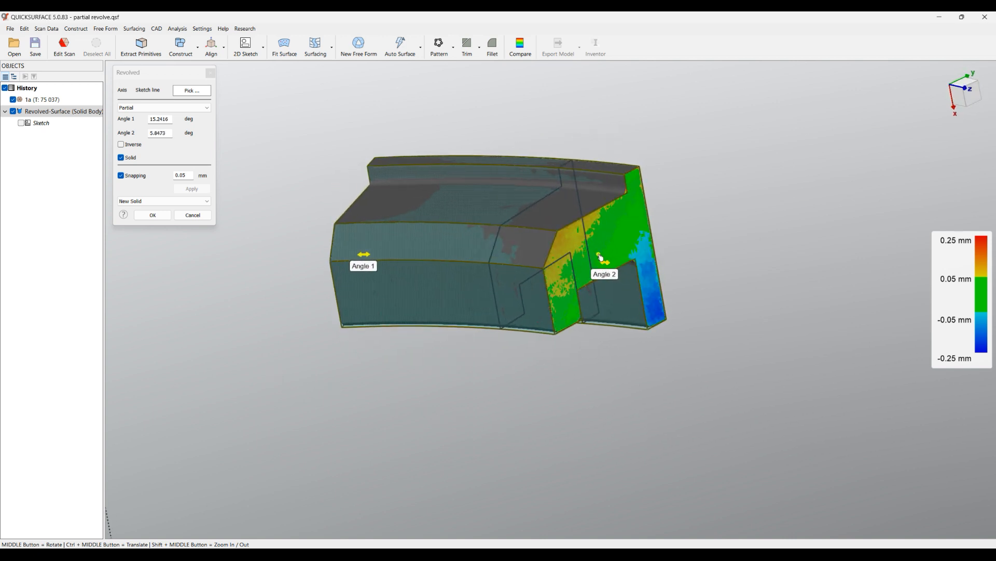
scroll(557, 283, up, 3)
middle_drag(449, 294, 538, 238)
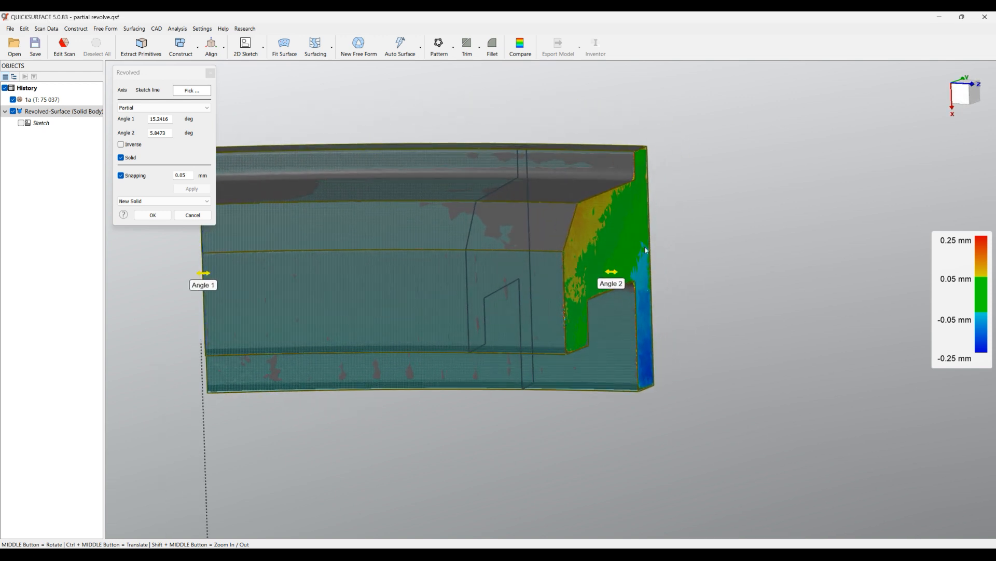
scroll(672, 328, down, 4)
middle_drag(671, 328, 655, 405)
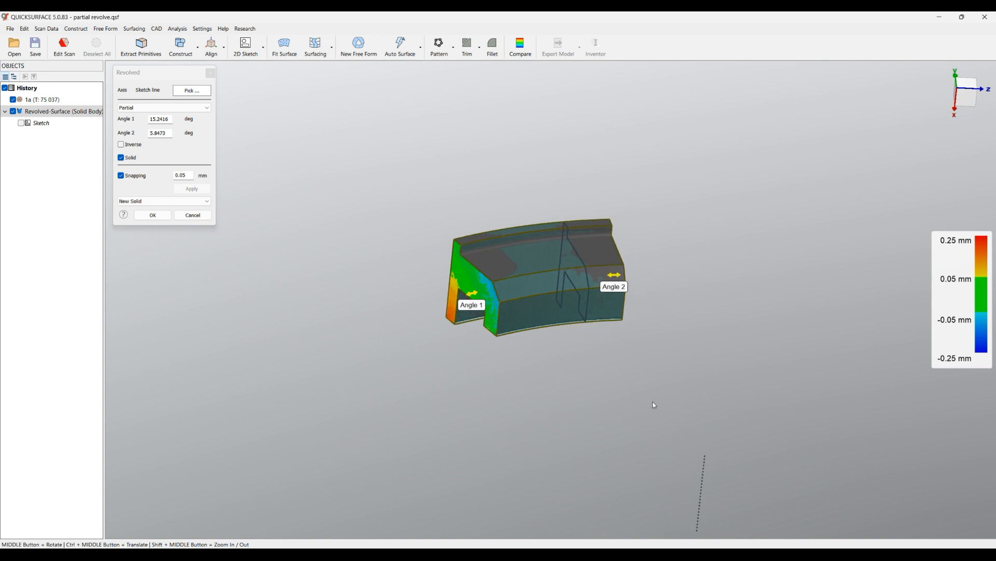
click(151, 215)
Hide the profile sketch under the partial revolved solid and inspect the solid against the scan mesh.
middle_drag(336, 343, 342, 348)
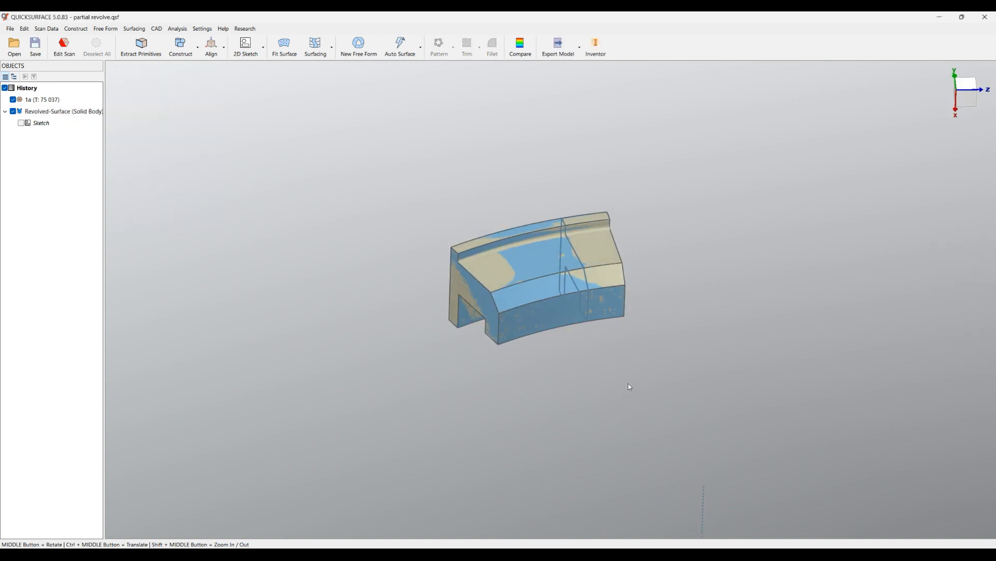
click(25, 124)
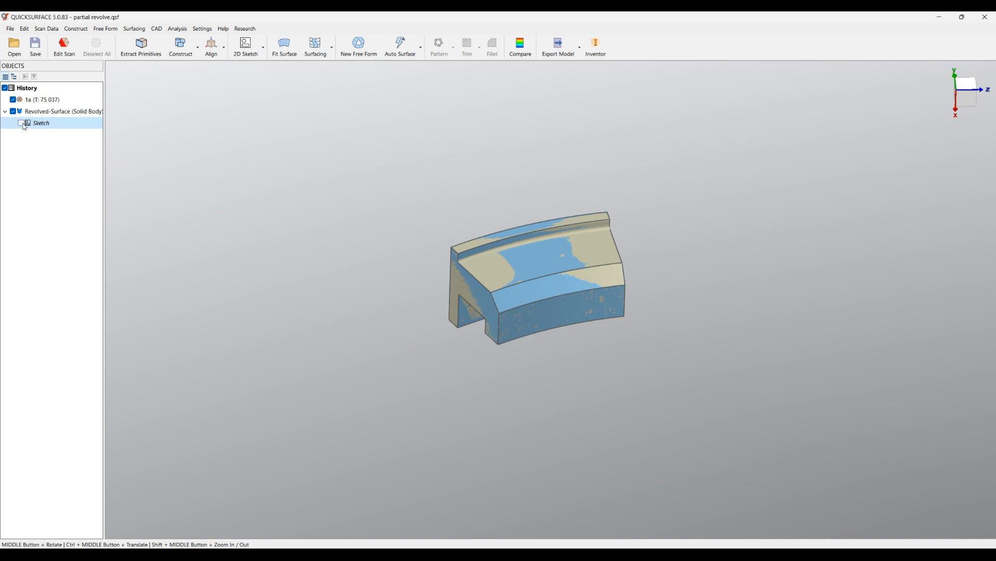
scroll(555, 328, up, 3)
middle_drag(652, 346, 574, 270)
scroll(519, 270, up, 2)
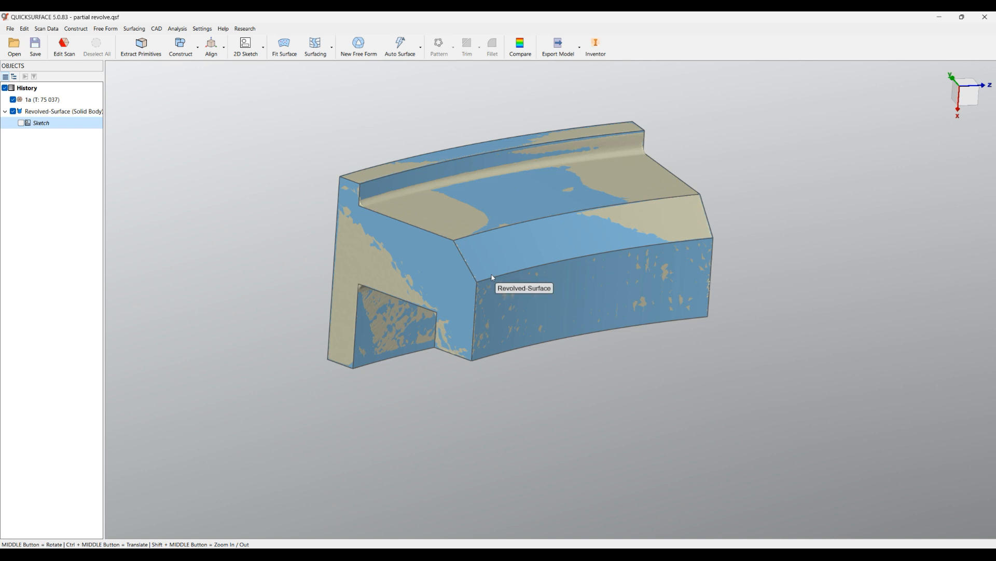
scroll(437, 244, down, 6)
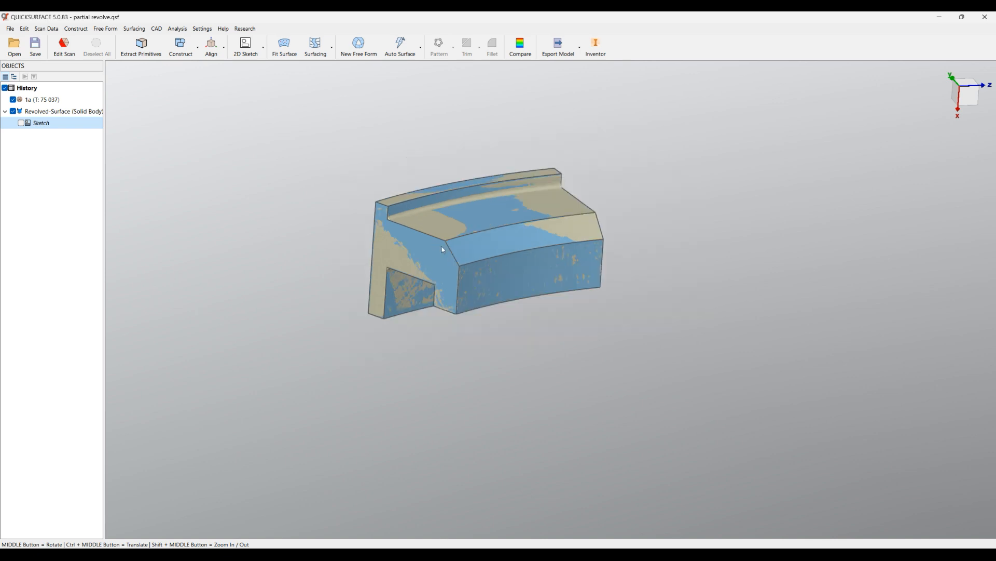
Reopen the partial revolve for editing and extend Angle 1 to about 33.4 degrees and Angle 2 to about 69.5 degrees.
middle_drag(559, 241, 533, 339)
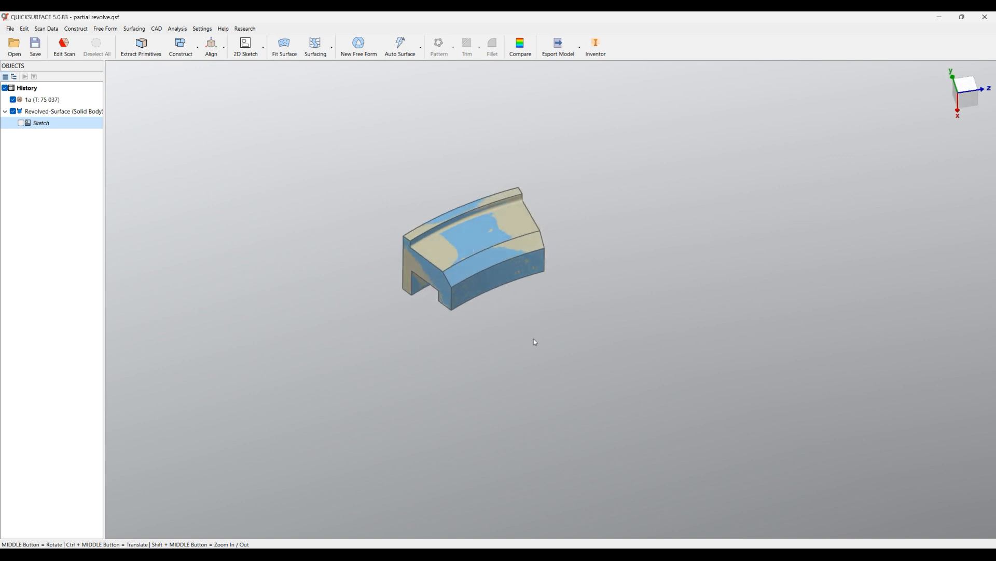
right_click(51, 111)
click(78, 121)
middle_drag(386, 325, 373, 277)
drag(428, 288, 380, 366)
middle_drag(380, 385, 473, 337)
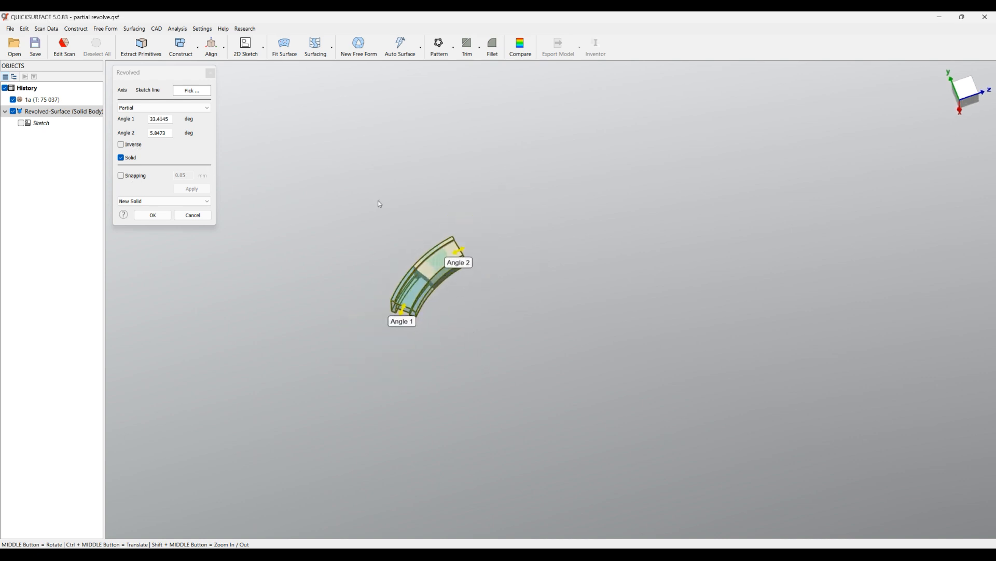
drag(460, 251, 592, 257)
middle_drag(590, 279, 530, 148)
scroll(519, 259, up, 2)
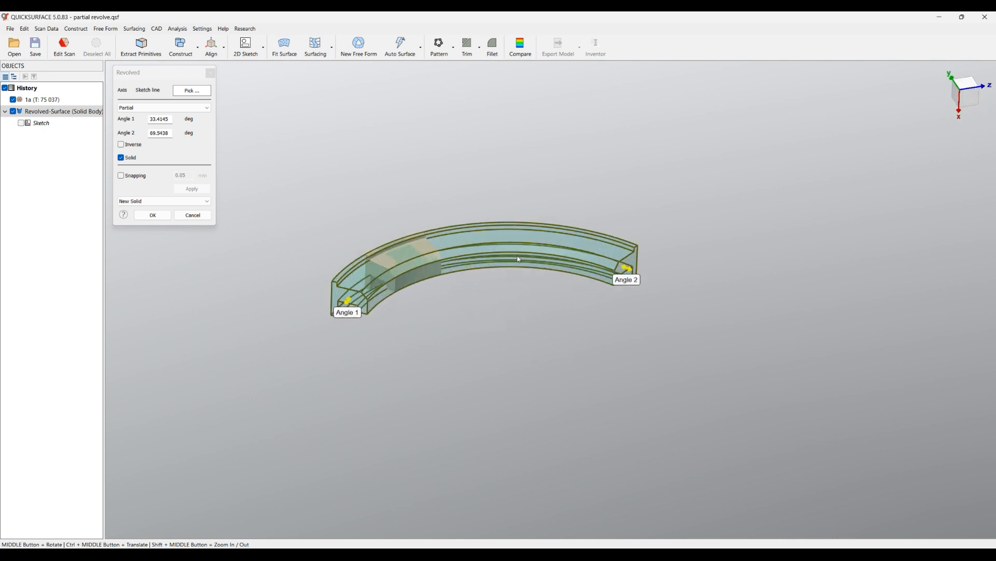
middle_drag(511, 272, 458, 338)
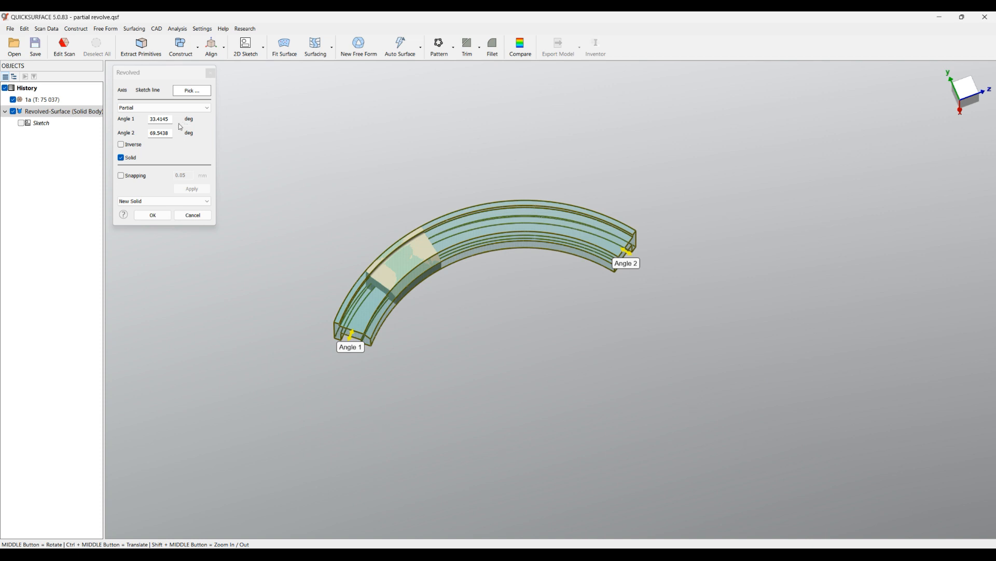
Invert the partial revolve and bring its ends near the scan segment, with Angle 1 about 15.3 and Angle 2 about 6.6 degrees.
click(141, 146)
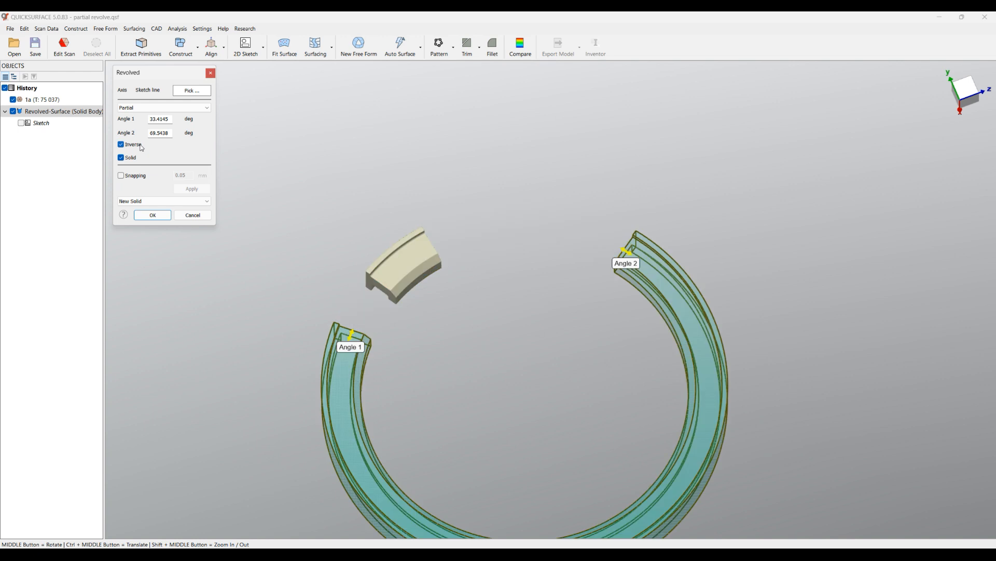
scroll(547, 291, down, 3)
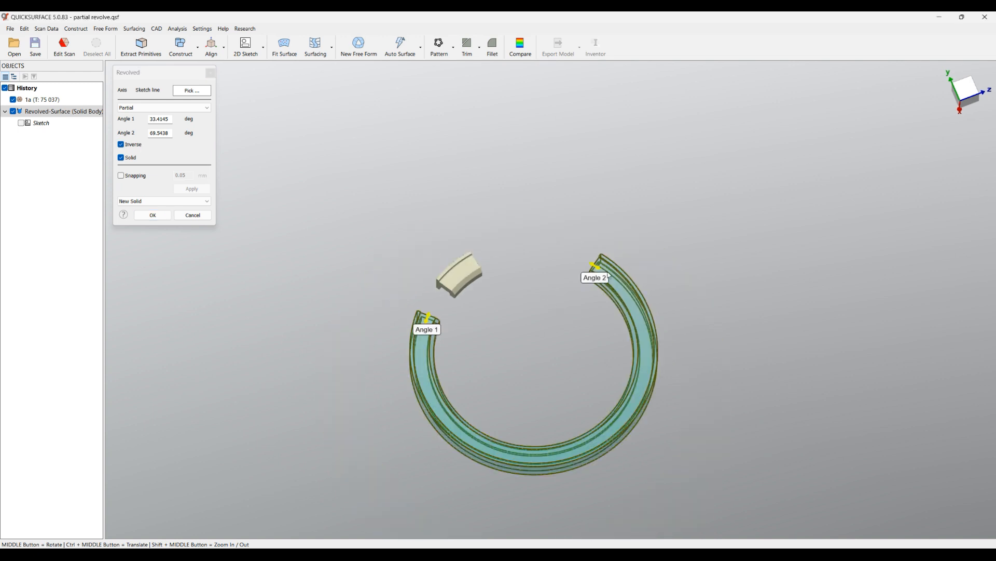
drag(587, 268, 484, 280)
scroll(453, 313, up, 3)
drag(422, 316, 460, 281)
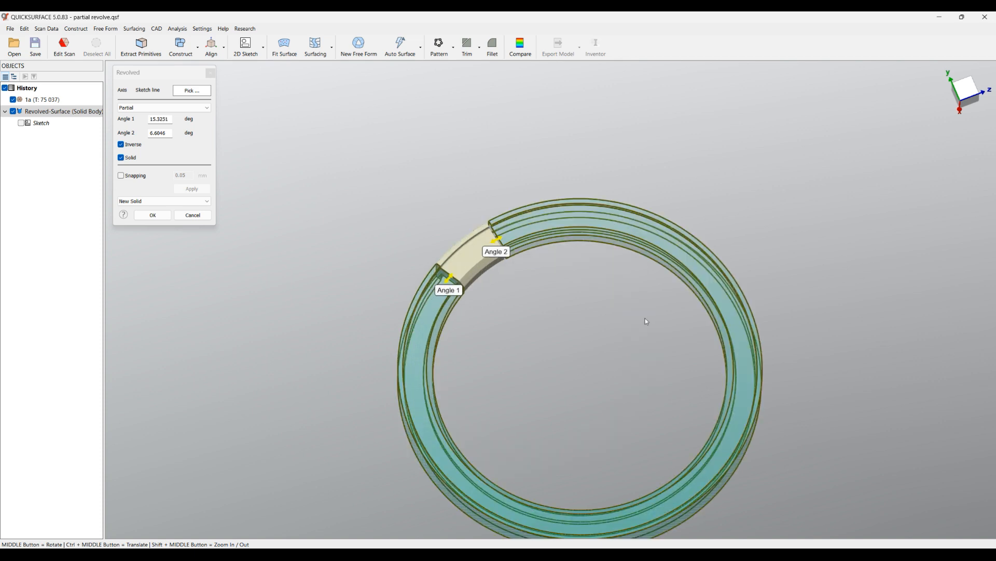
Enable snapping with a 0.05 mm tolerance, snap both angles to the scan's end faces and accept the inverted revolve.
scroll(533, 243, up, 8)
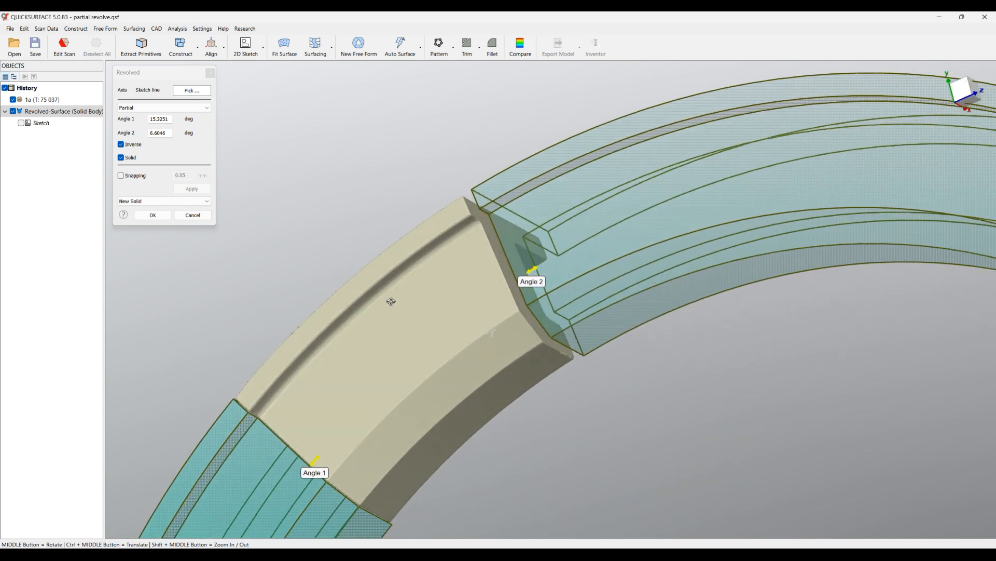
click(121, 175)
drag(535, 271, 522, 274)
middle_drag(443, 313, 348, 400)
drag(310, 423, 312, 421)
click(160, 216)
scroll(430, 188, down, 8)
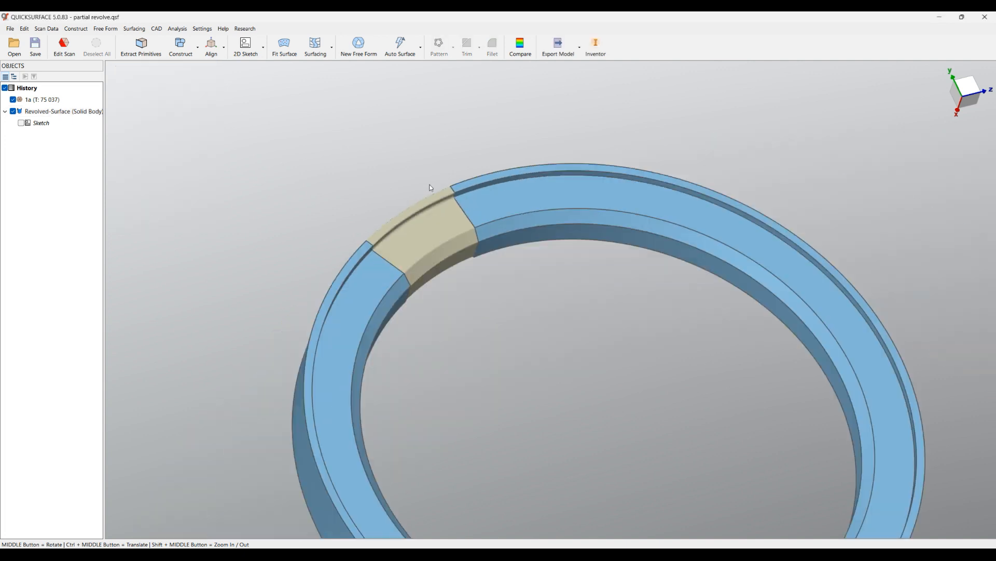
middle_drag(507, 279, 469, 180)
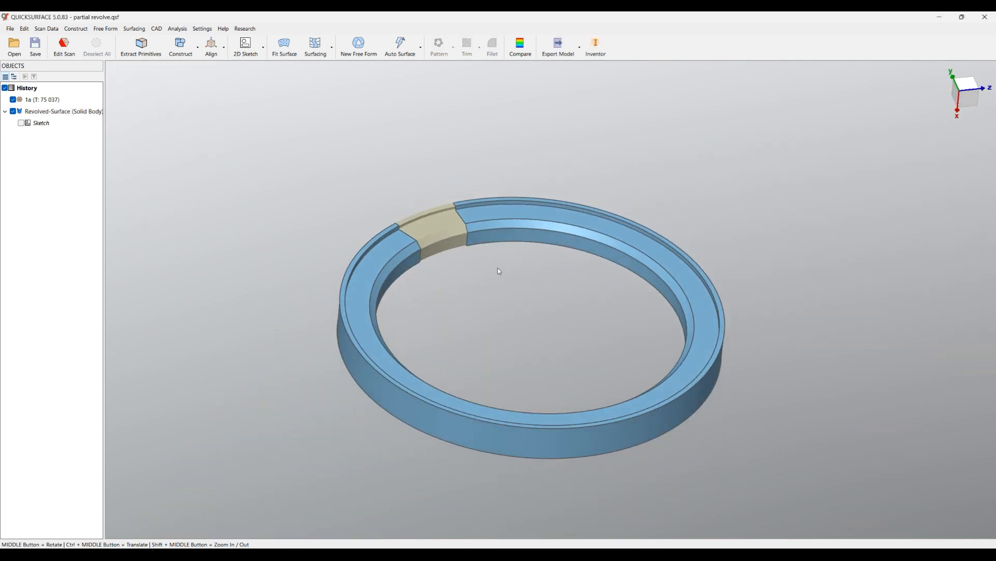
middle_drag(618, 344, 596, 338)
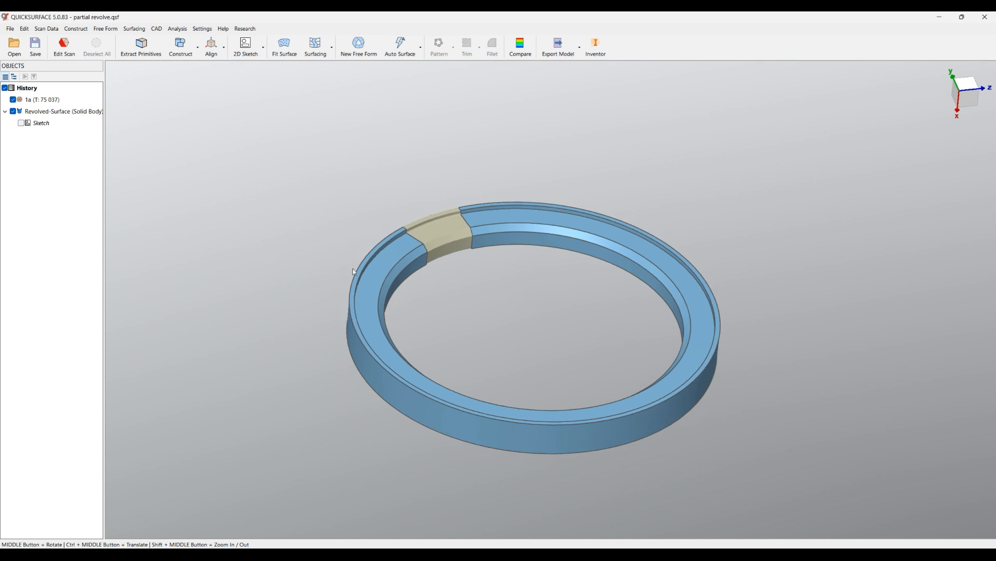